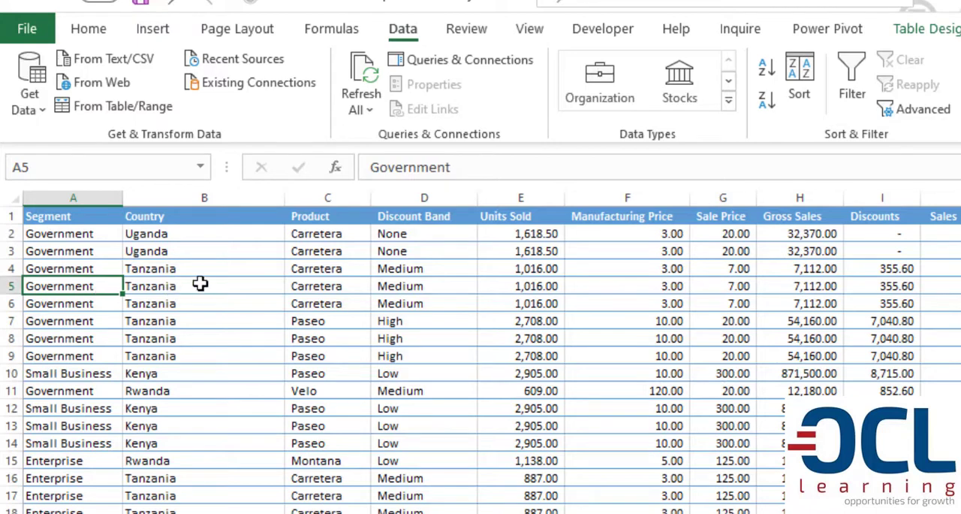
# Look through the table's columns from Country to Date to see what data each one holds.
pyautogui.click(230, 262)
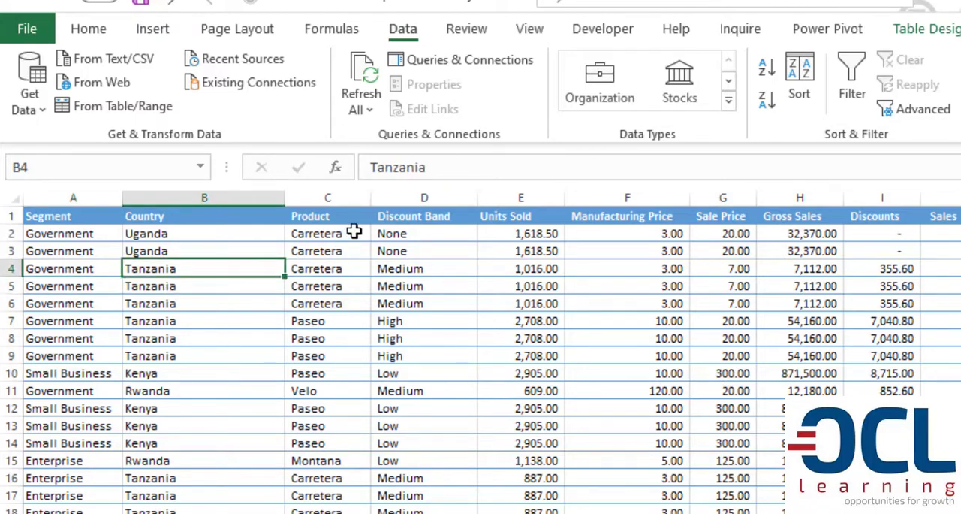
pyautogui.click(350, 198)
pyautogui.click(527, 236)
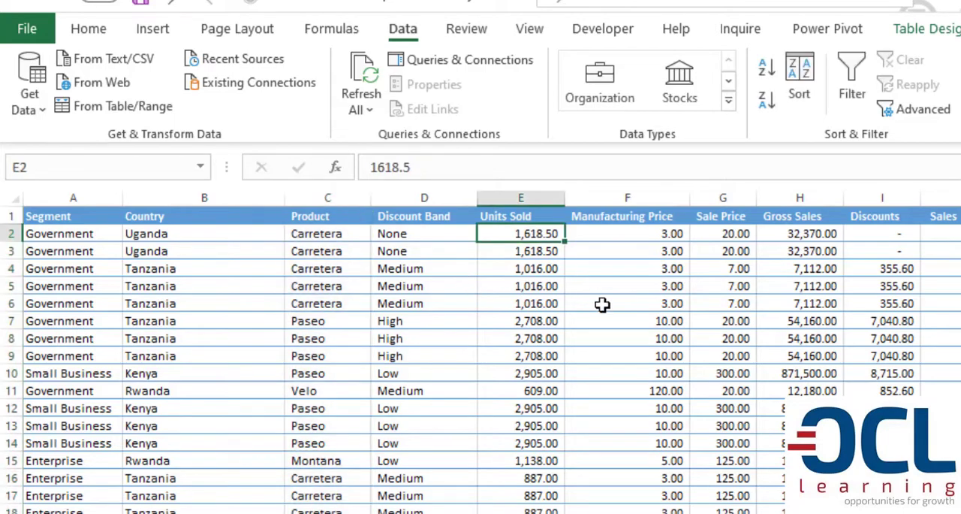
pyautogui.click(640, 235)
pyautogui.click(732, 233)
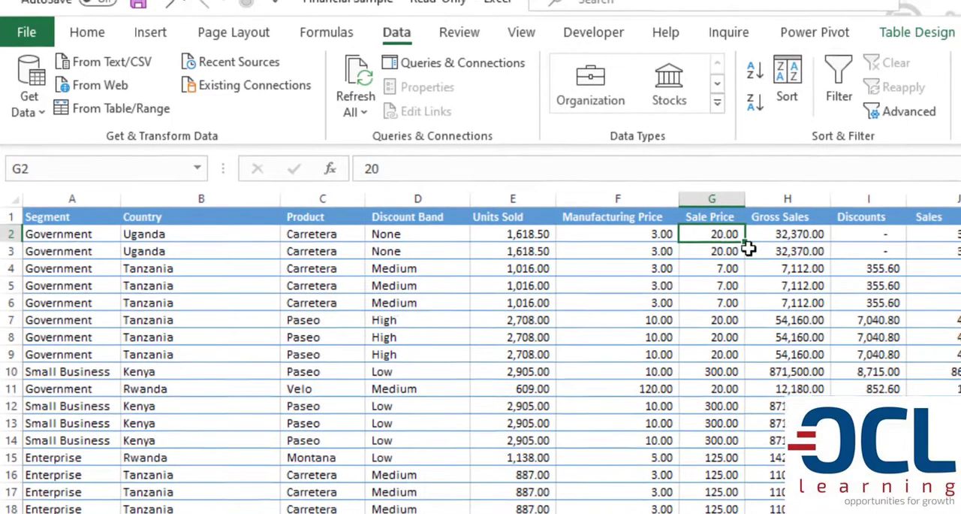
pyautogui.click(801, 237)
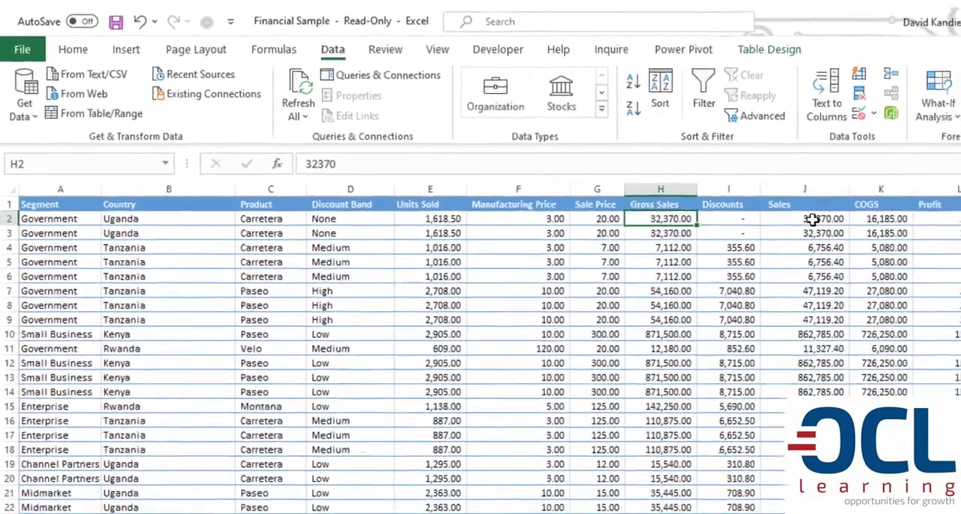
pyautogui.click(870, 235)
pyautogui.click(814, 200)
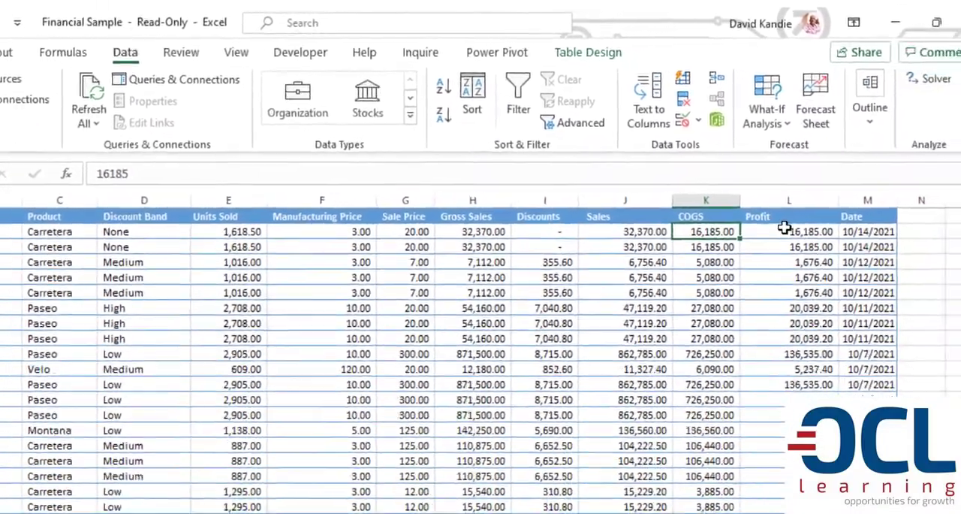
pyautogui.click(825, 253)
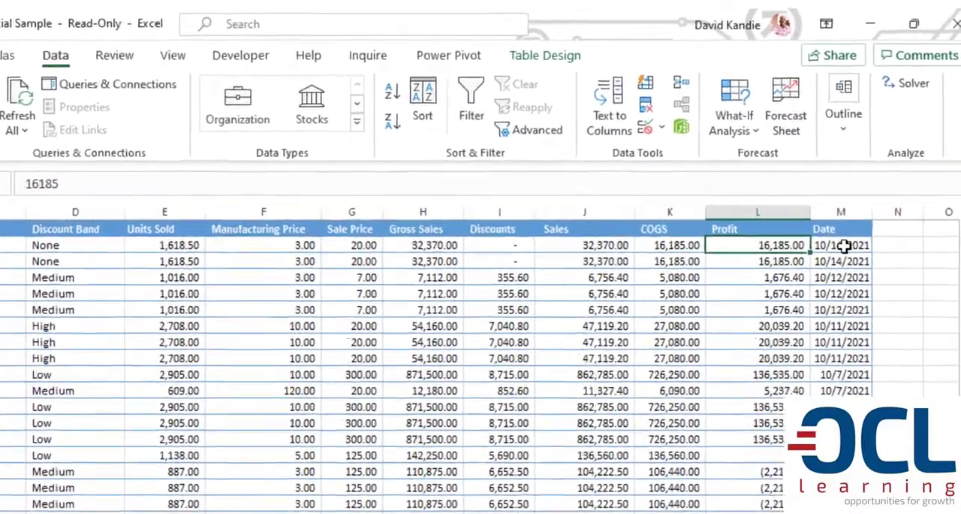
pyautogui.click(844, 246)
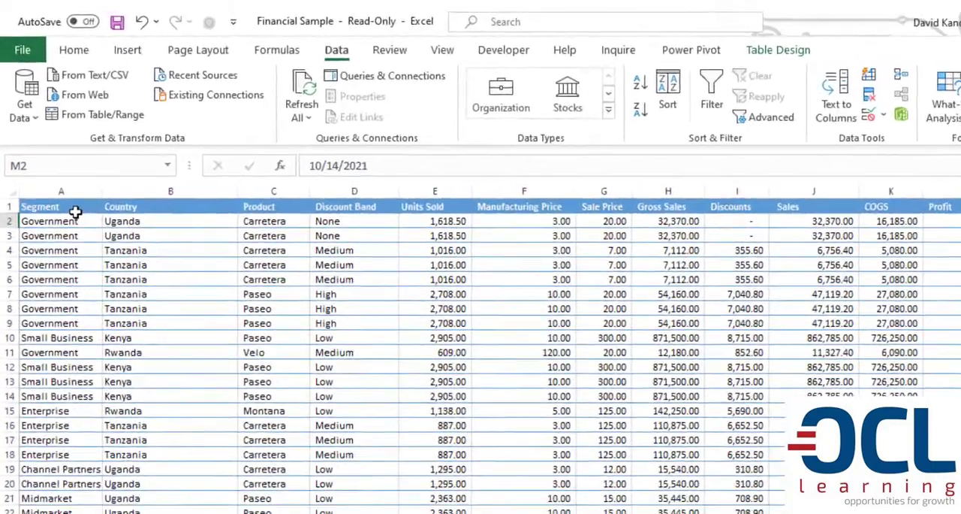
# Go through the header row from Segment to Date to review all column headings.
pyautogui.click(64, 174)
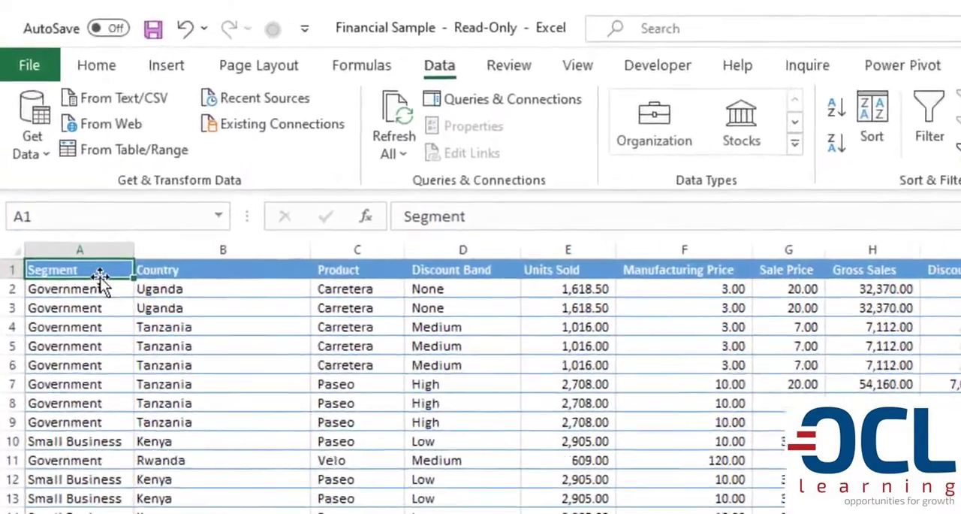
pyautogui.press('Right')
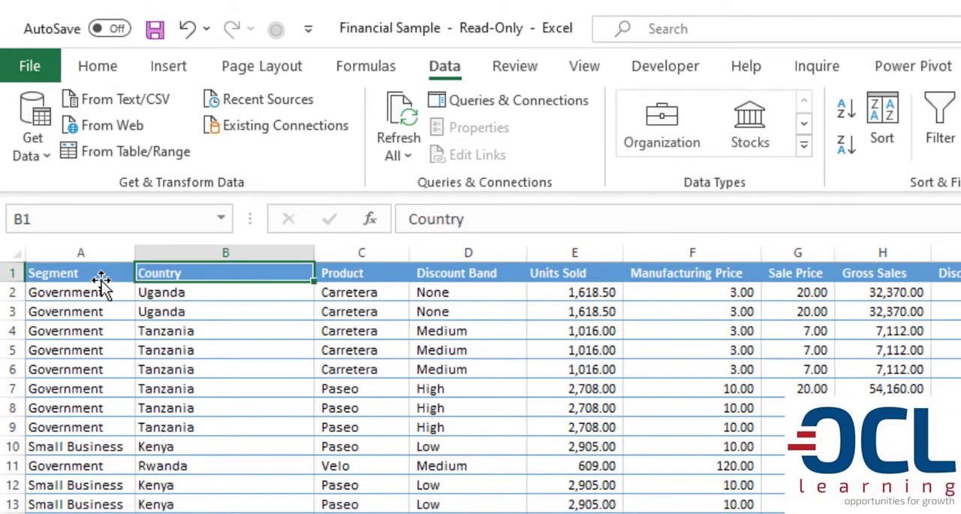
pyautogui.press('Right')
pyautogui.press('Right')
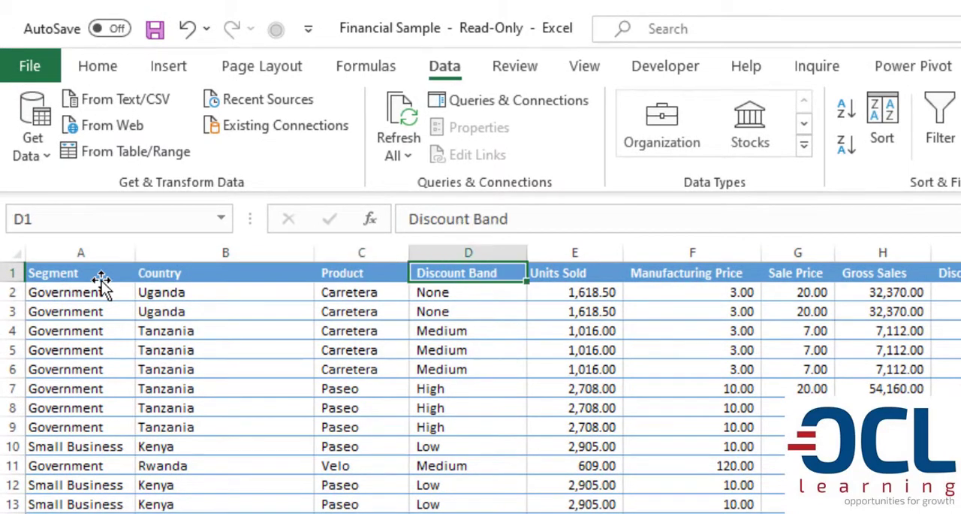
pyautogui.press('Right')
pyautogui.press('Right')
pyautogui.press('Right')
pyautogui.press('Right')
pyautogui.press('Right')
pyautogui.press('Right')
pyautogui.press('Right')
pyautogui.press('Right')
pyautogui.press('Right')
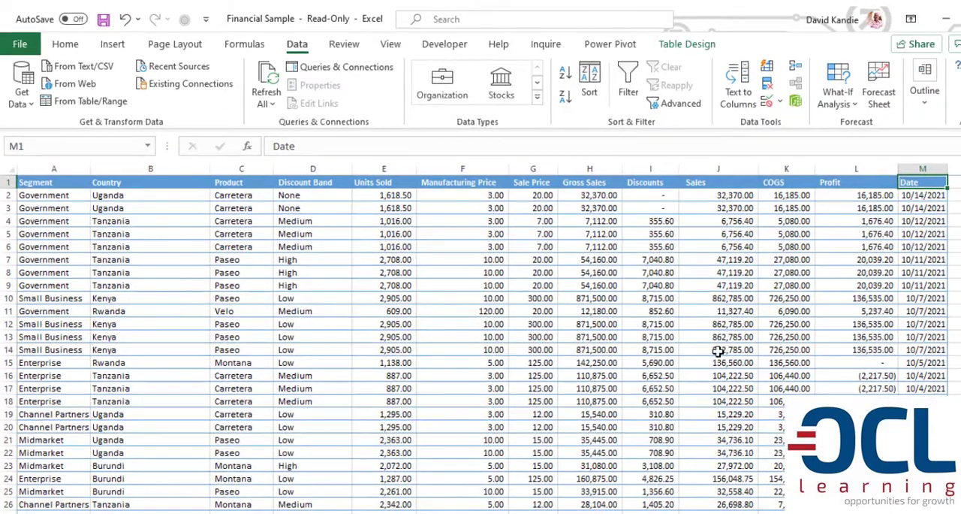
pyautogui.press('Down')
pyautogui.press('Down')
# Turn on filters for the table's header row and check the list of values in the Country filter.
pyautogui.click(200, 182)
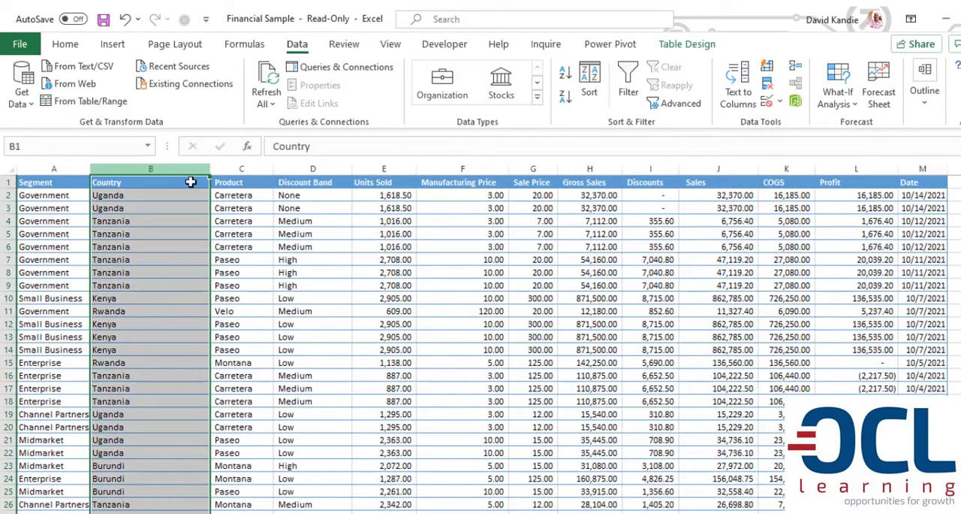
pyautogui.click(195, 193)
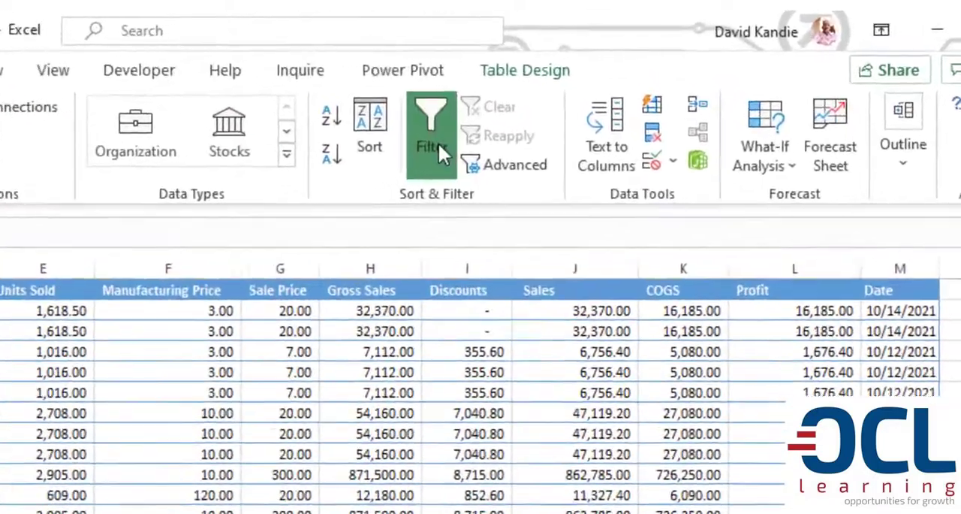
pyautogui.click(589, 94)
pyautogui.click(60, 289)
pyautogui.click(117, 202)
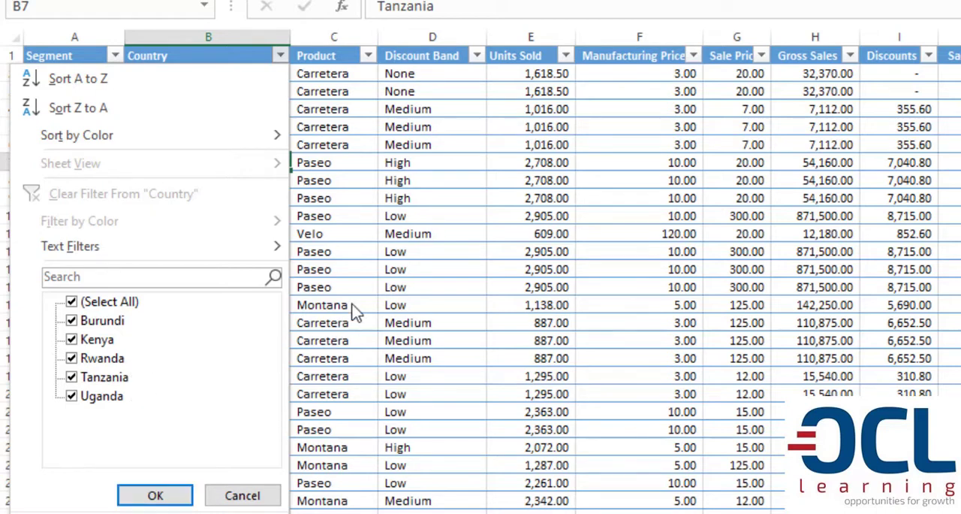
pyautogui.click(365, 236)
# Create a PivotTable from the financials table on a new worksheet.
pyautogui.click(131, 93)
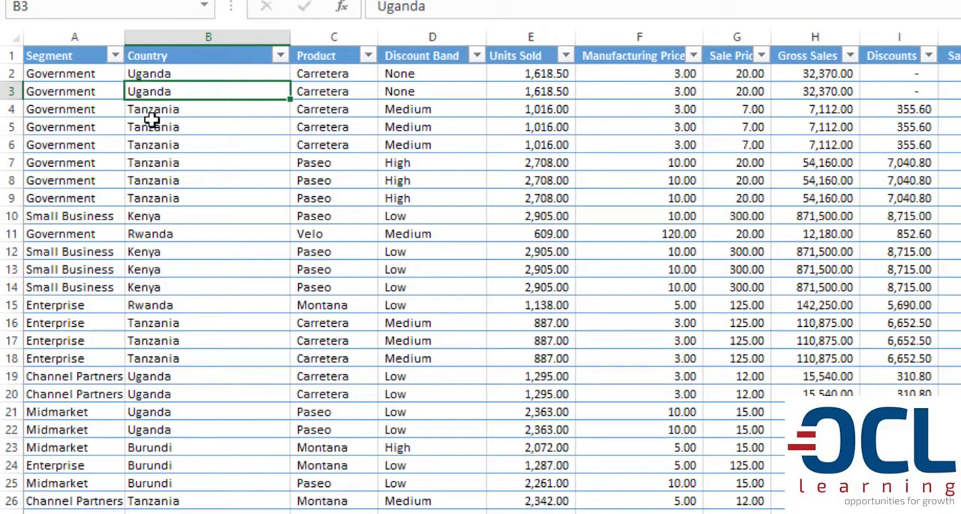
pyautogui.click(375, 139)
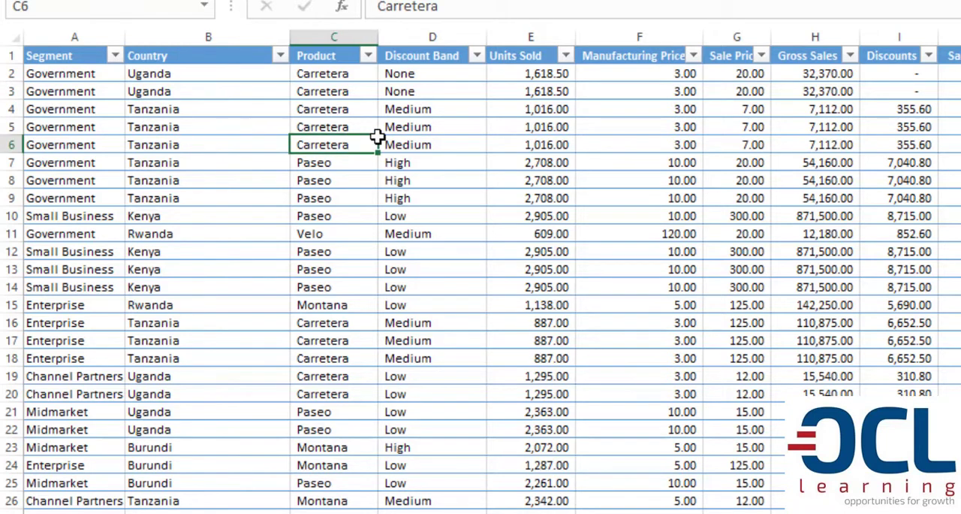
pyautogui.click(100, 87)
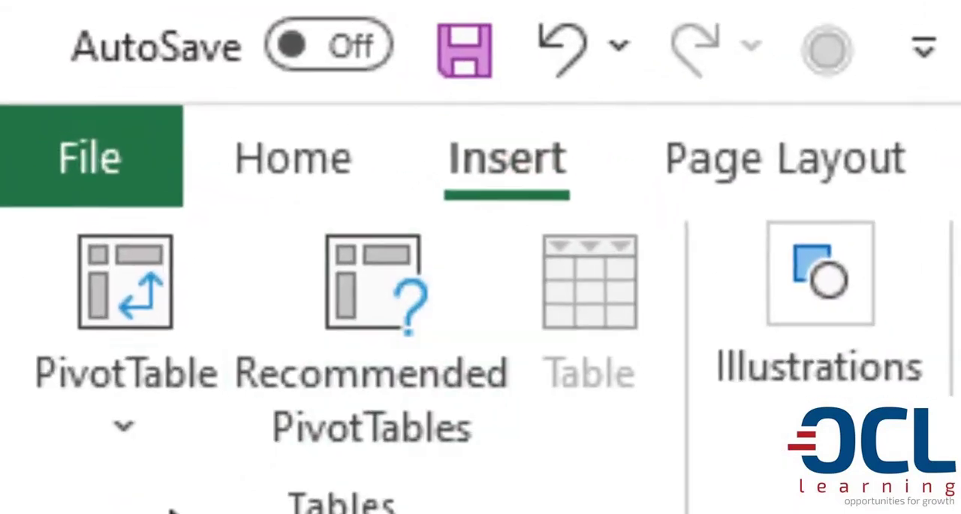
pyautogui.click(120, 455)
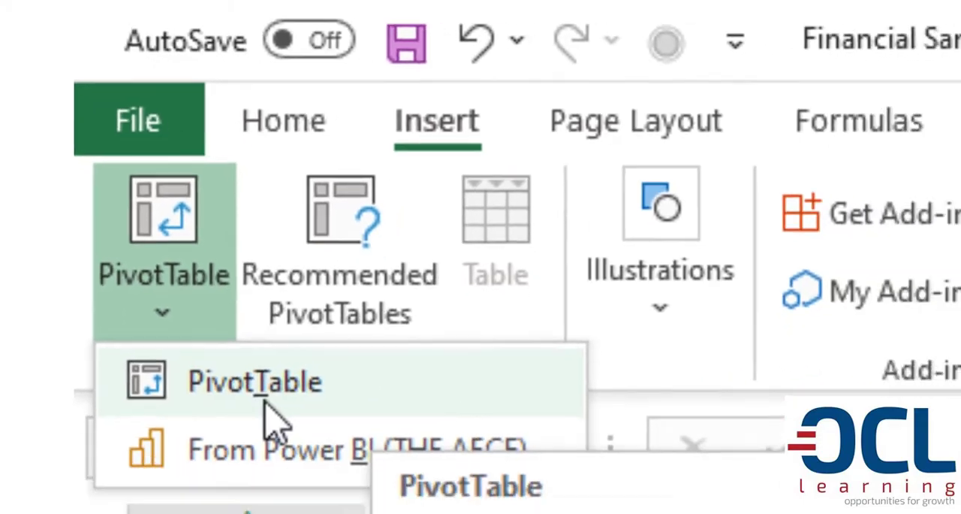
pyautogui.click(317, 452)
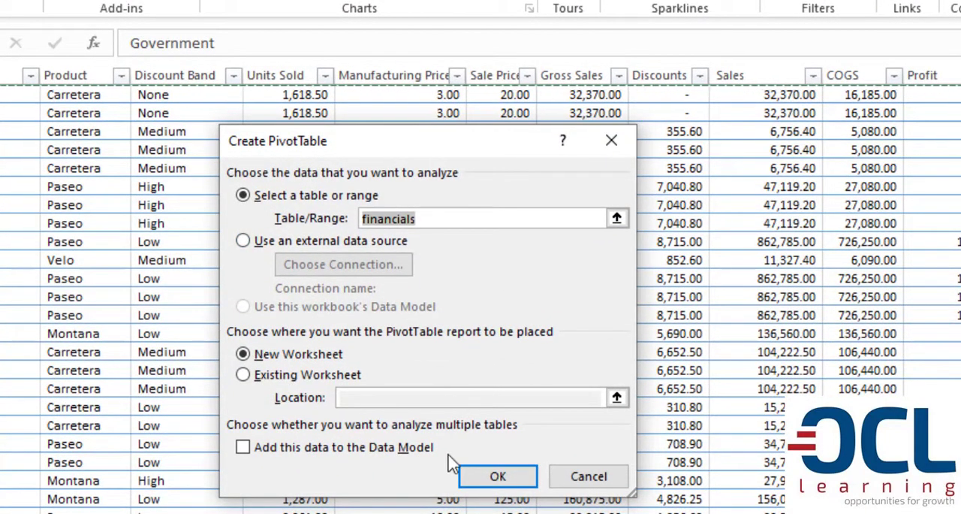
pyautogui.click(478, 478)
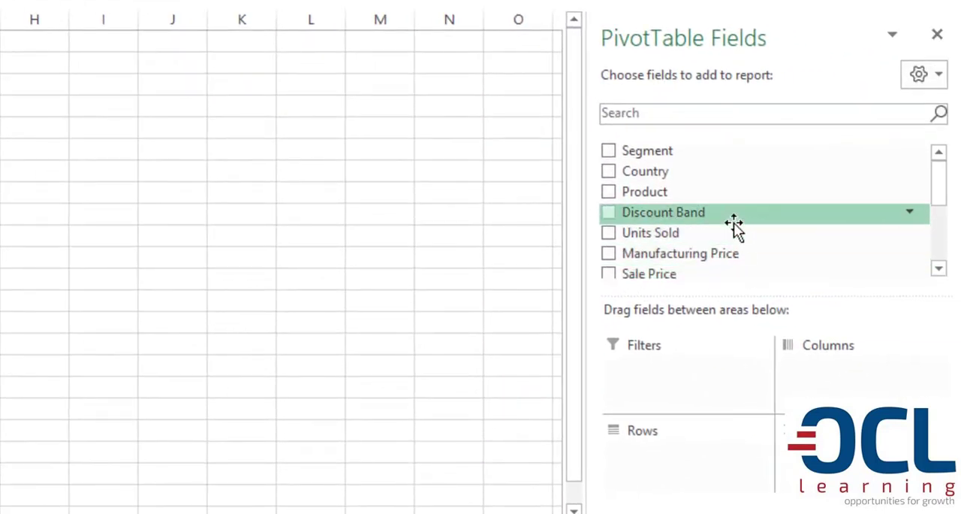
# Add the Date field to the PivotTable's rows and the Sales field to its values.
pyautogui.scroll(-3, 734, 225)
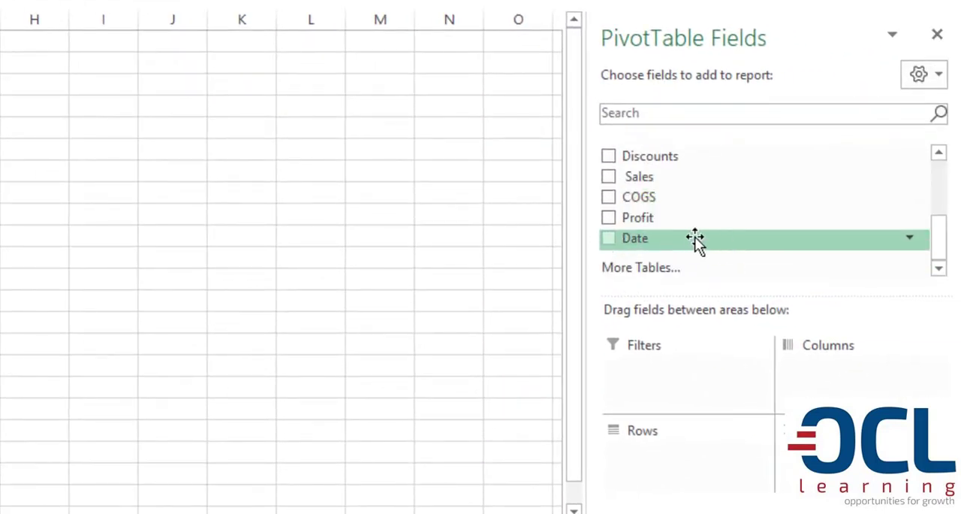
pyautogui.moveTo(691, 239); pyautogui.dragTo(684, 466)
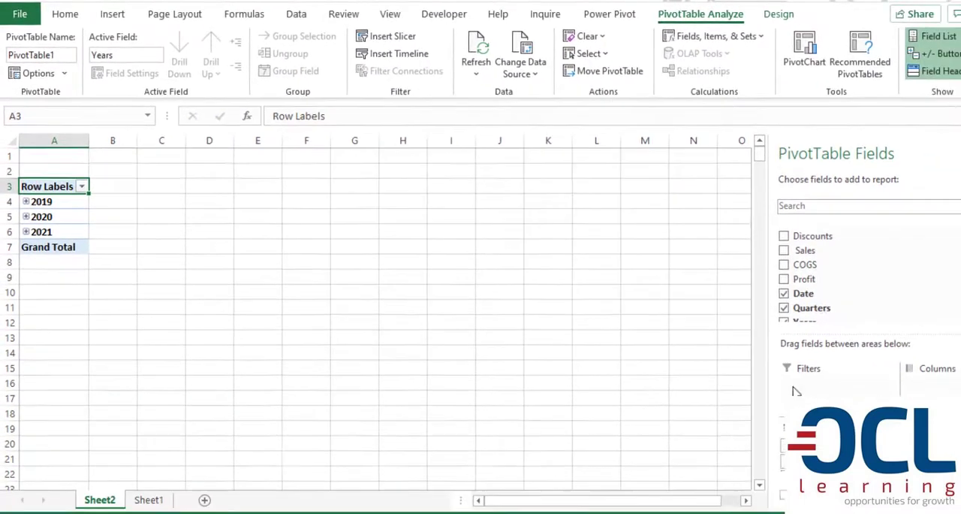
pyautogui.moveTo(895, 276); pyautogui.dragTo(938, 449)
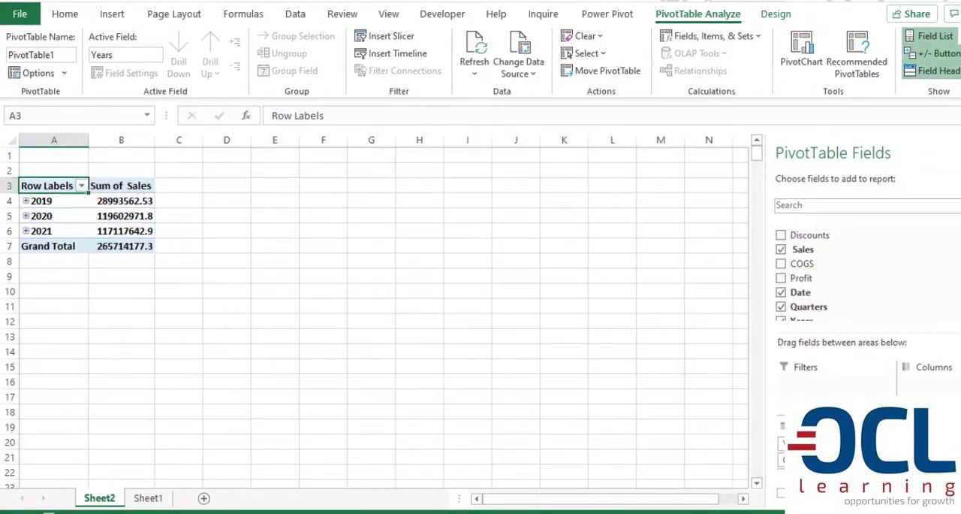
# Change the grouping of the PivotTable's date rows to Years only, deselecting Months and Quarters.
pyautogui.click(53, 206)
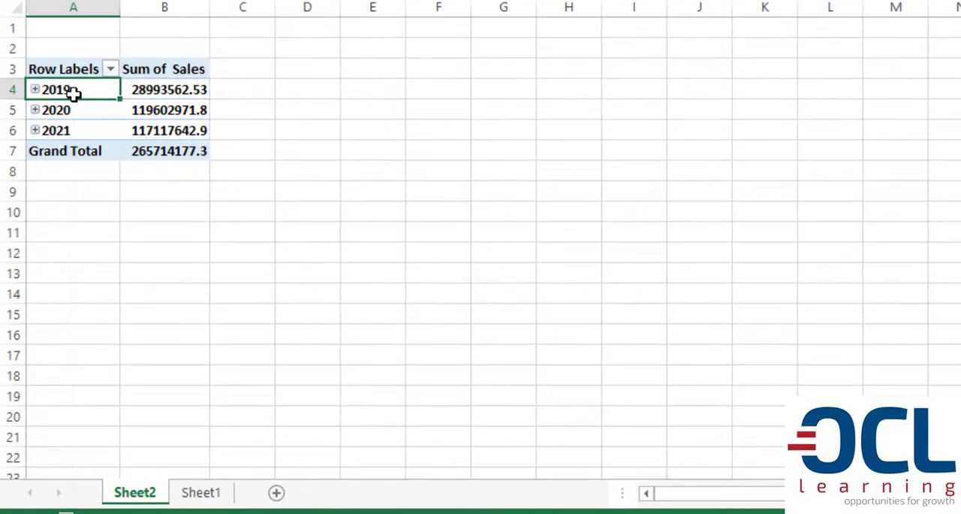
pyautogui.rightClick(73, 91)
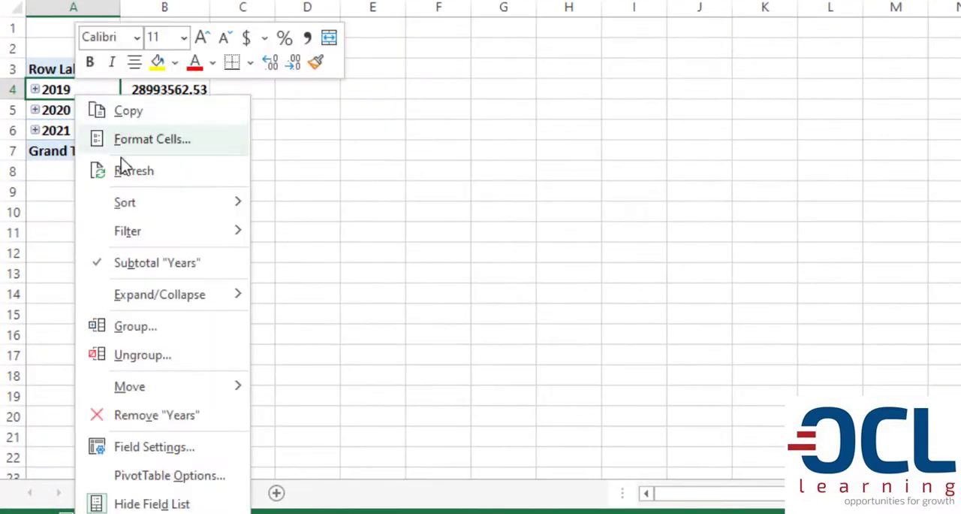
pyautogui.press('Escape')
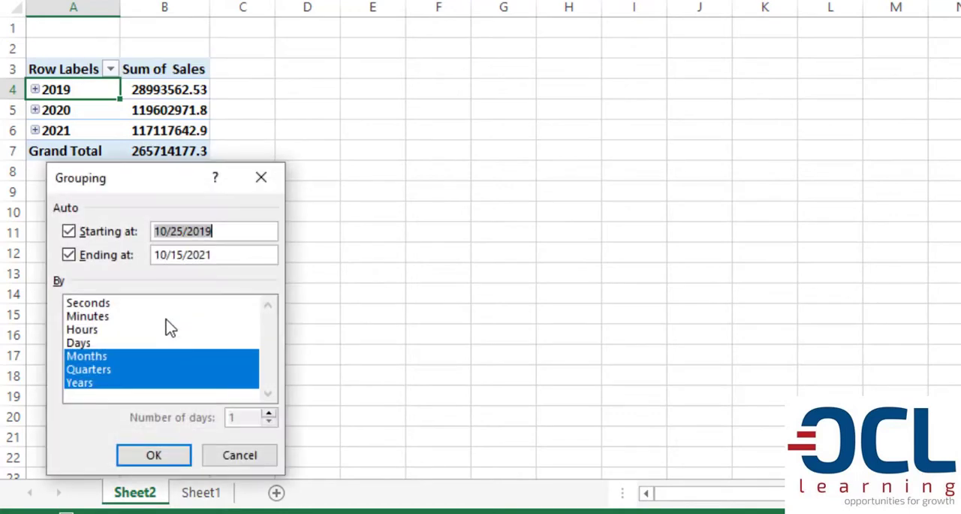
pyautogui.moveTo(138, 176); pyautogui.dragTo(432, 61)
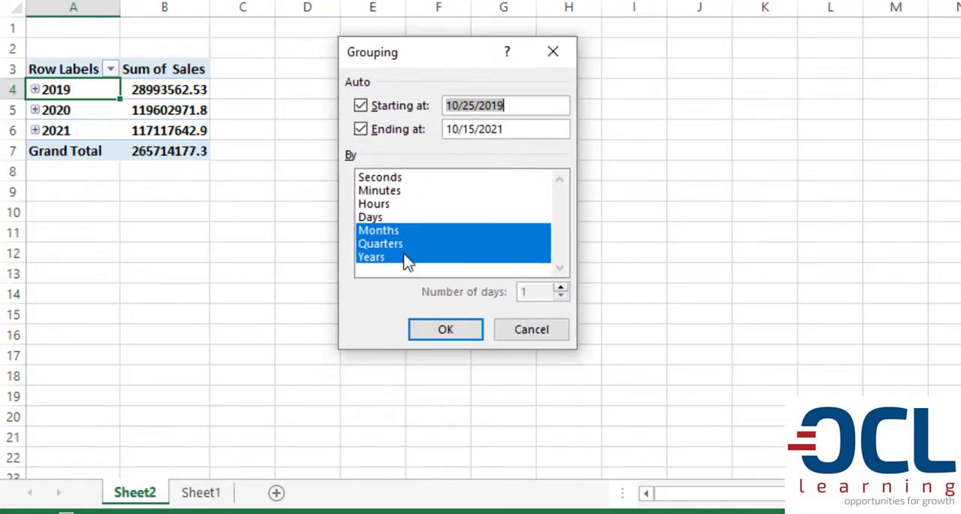
pyautogui.click(395, 231)
pyautogui.click(398, 243)
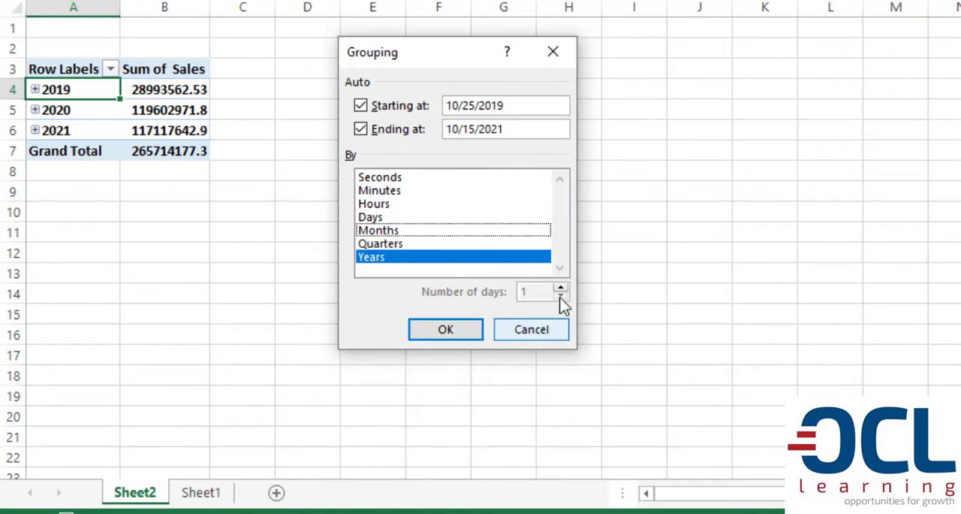
pyautogui.click(455, 331)
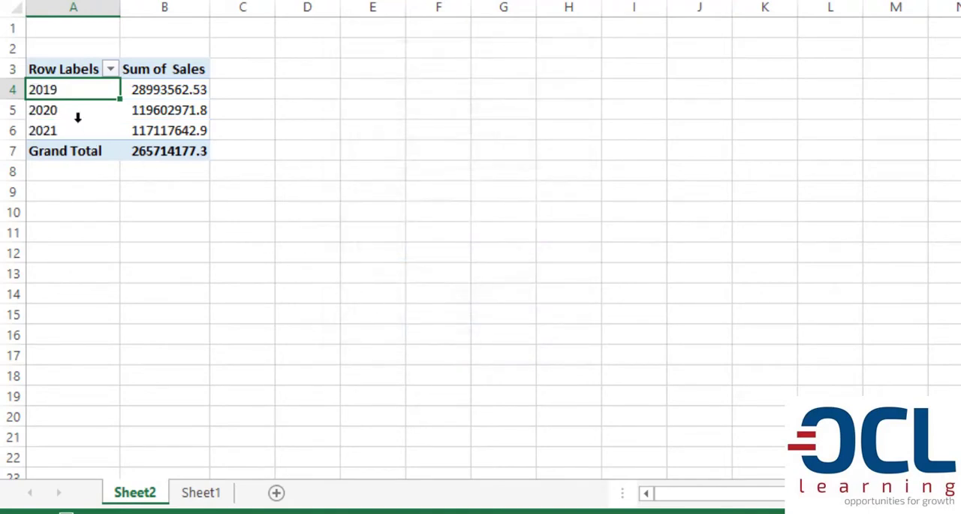
# Format the PivotTable's sales values in B4:B7 with thousands separators and two decimals.
pyautogui.click(156, 91)
pyautogui.moveTo(156, 91); pyautogui.dragTo(157, 151)
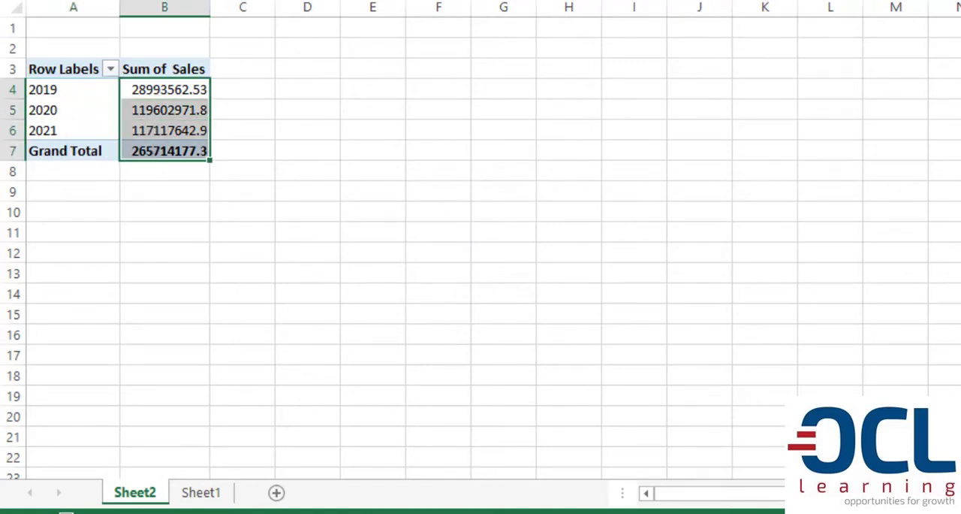
pyautogui.hotkey('ctrl', 'shift', '1')
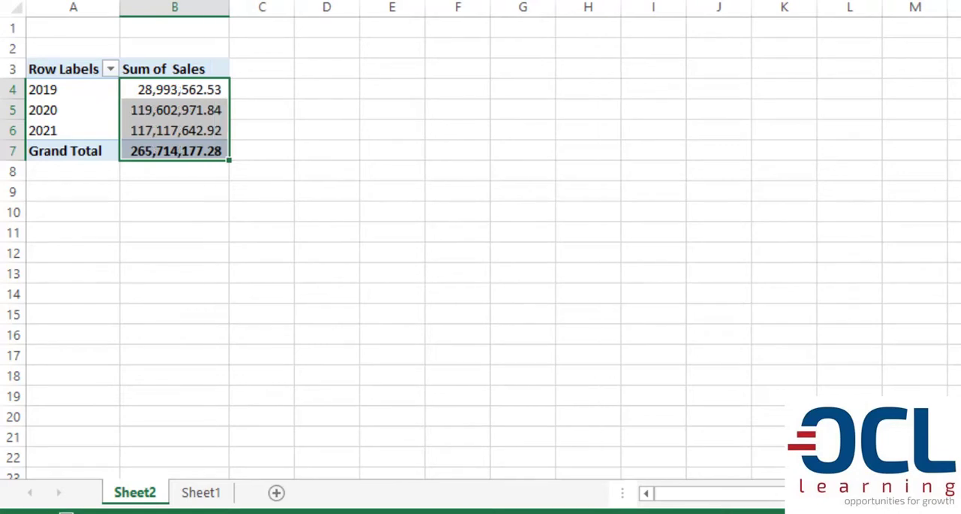
# Review the sales sums for 2019, 2020 and 2021 and the grand total in the PivotTable.
pyautogui.click(187, 90)
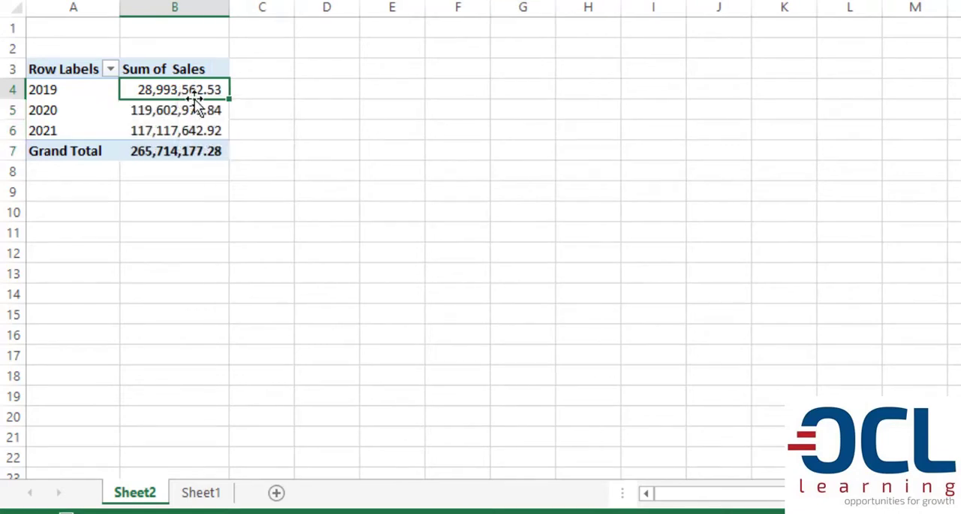
pyautogui.click(166, 110)
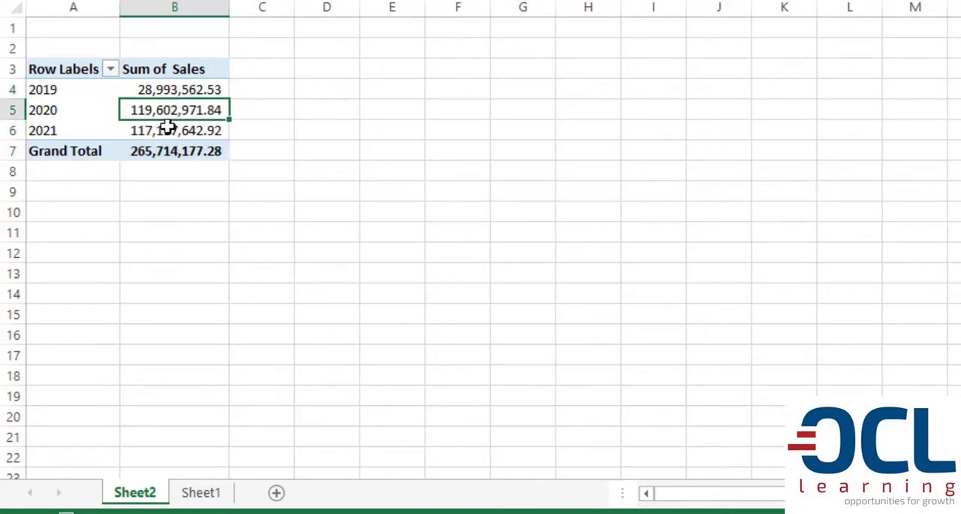
pyautogui.click(166, 129)
pyautogui.click(168, 150)
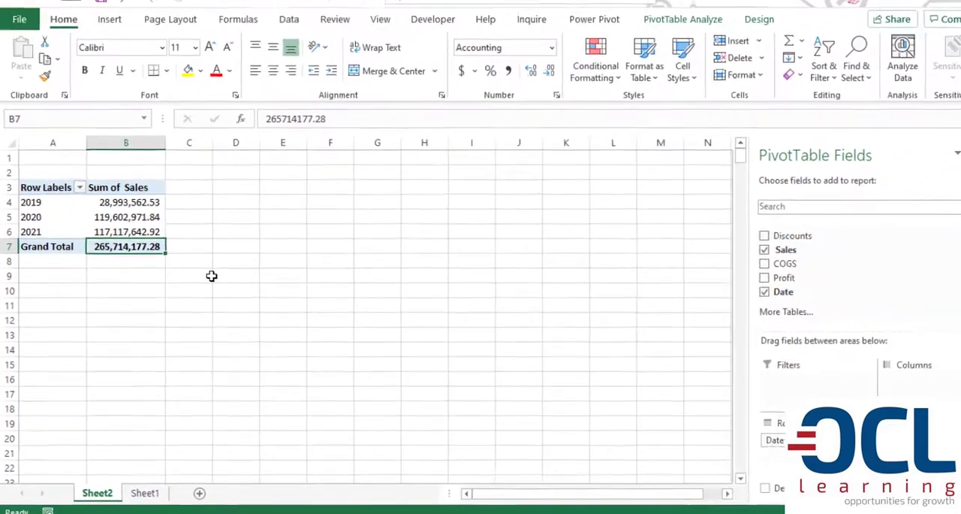
pyautogui.click(308, 70)
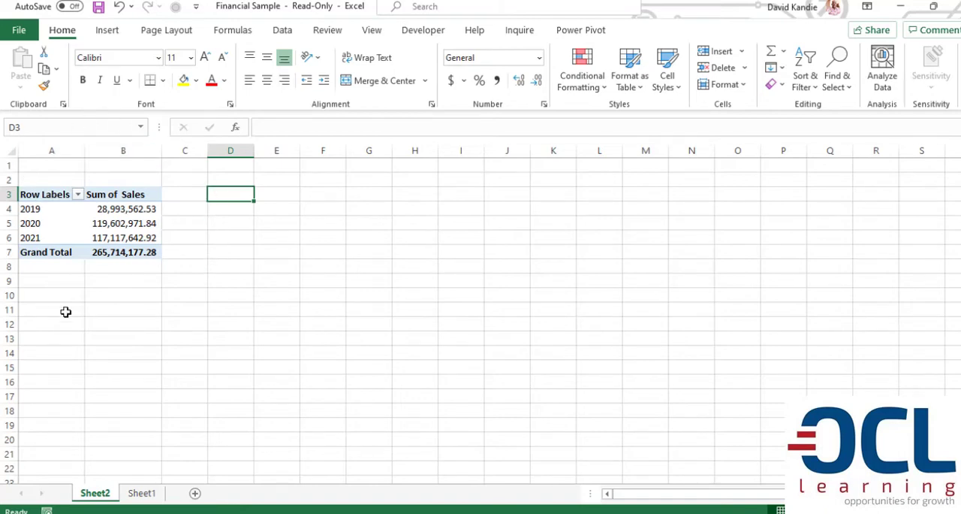
pyautogui.click(120, 211)
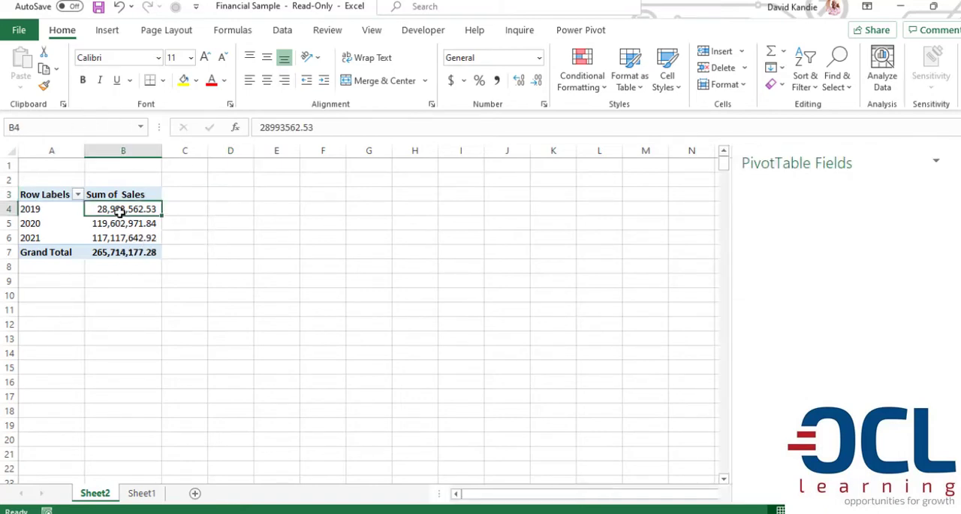
# Group the PivotTable's date rows by both Months and Years.
pyautogui.click(29, 209)
pyautogui.rightClick(51, 209)
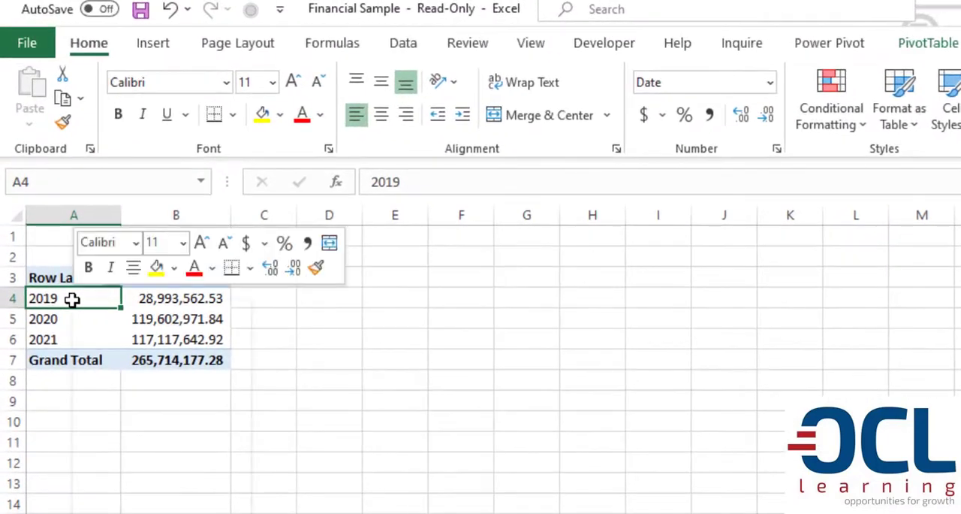
pyautogui.click(130, 512)
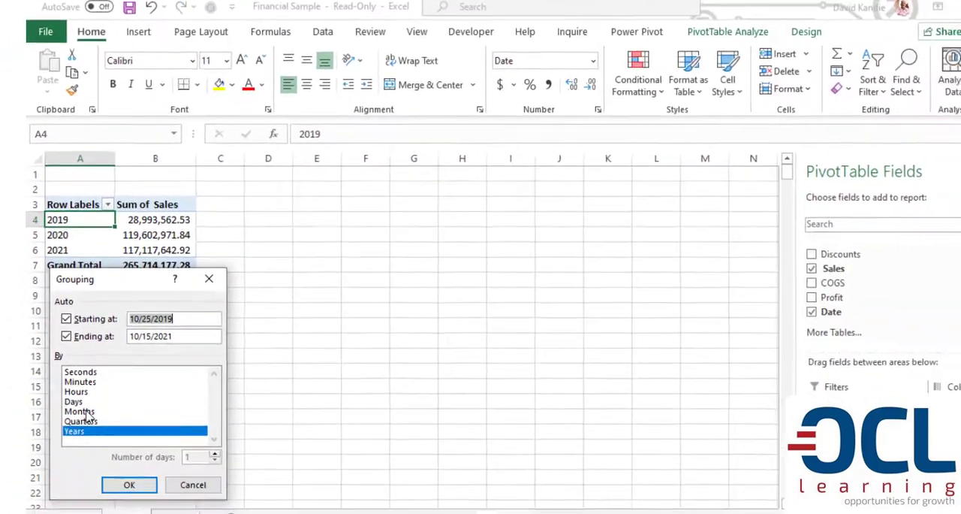
pyautogui.click(84, 485)
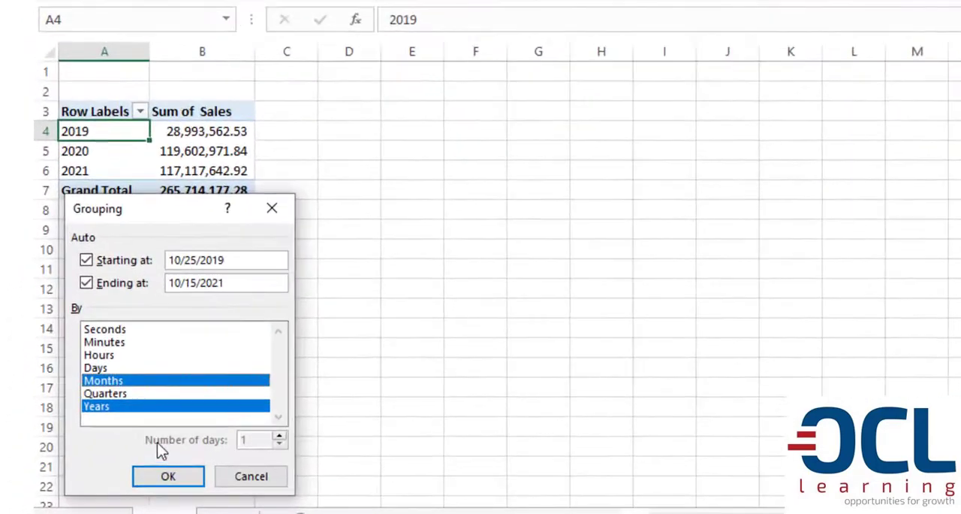
pyautogui.click(171, 479)
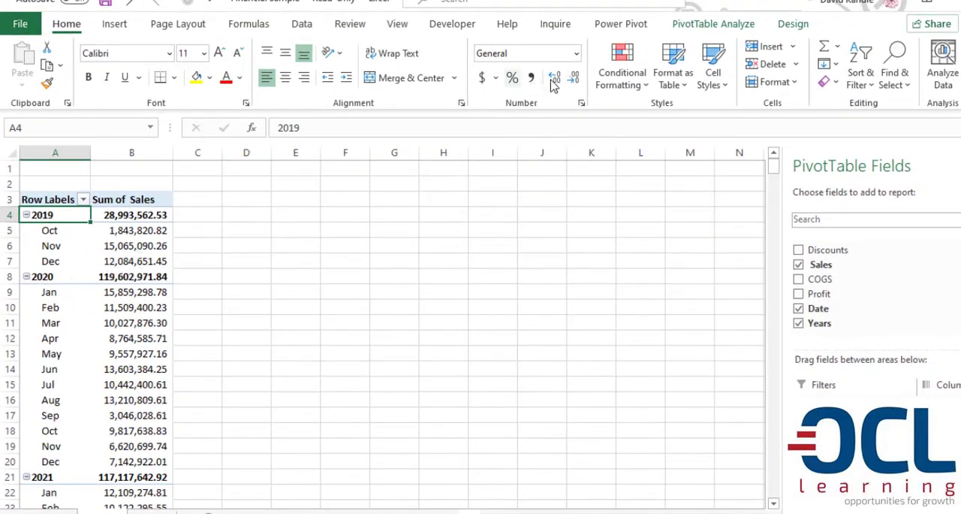
# Show the PivotTable in outline form and check its separate Years, Date and Sum of Sales columns.
pyautogui.click(793, 24)
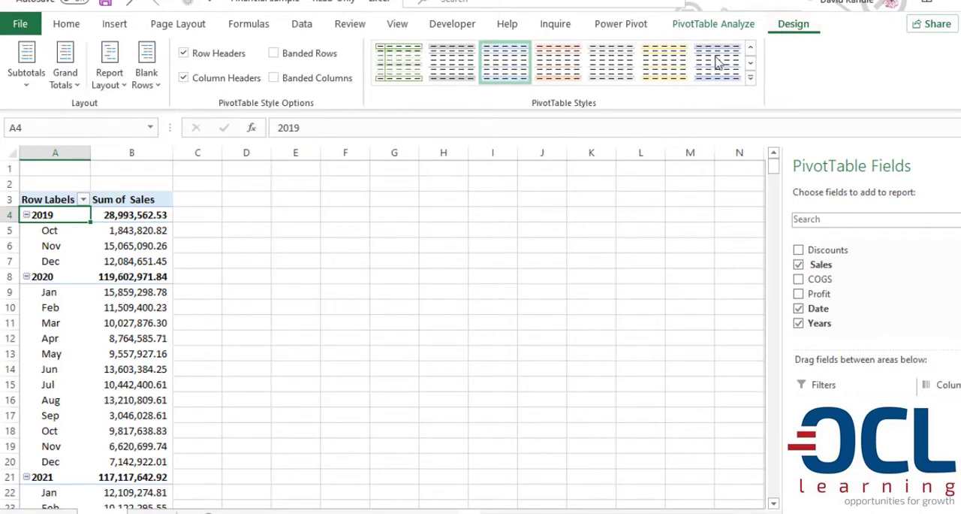
pyautogui.click(109, 75)
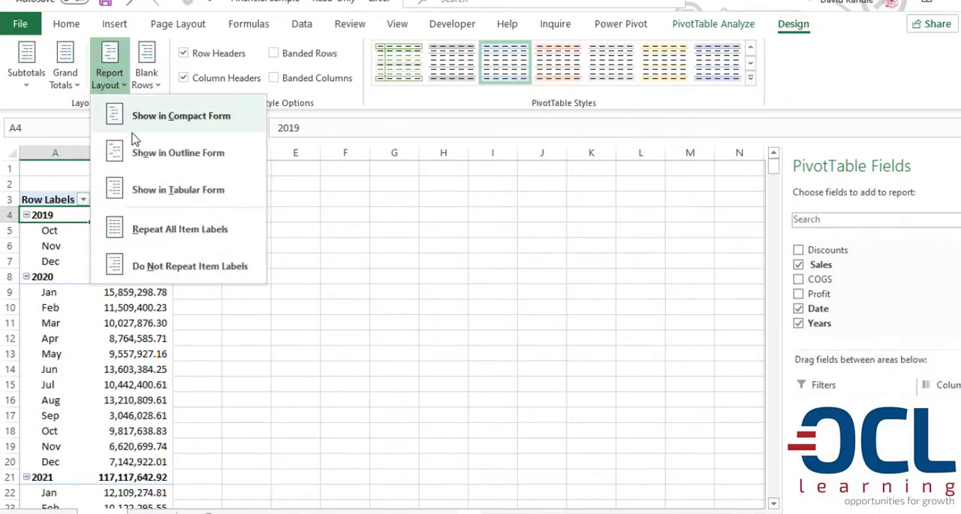
pyautogui.click(162, 155)
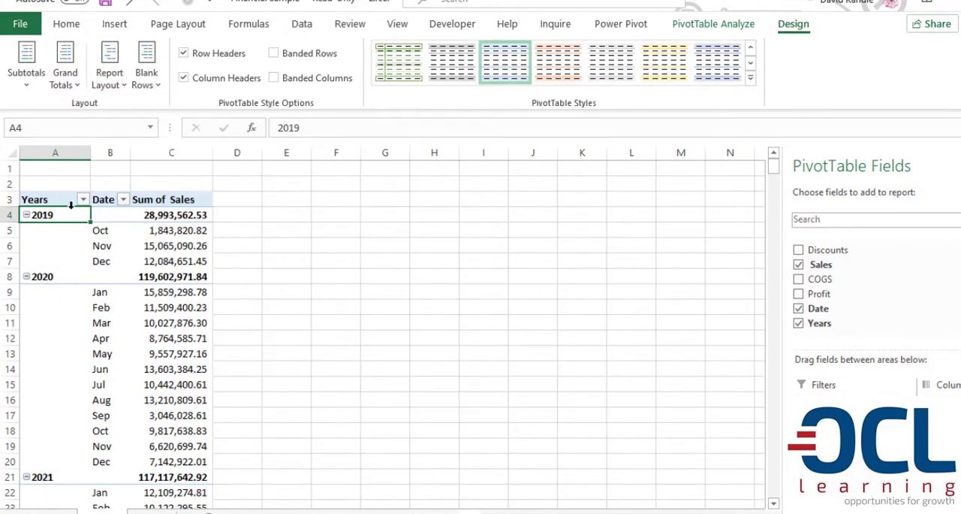
pyautogui.click(64, 151)
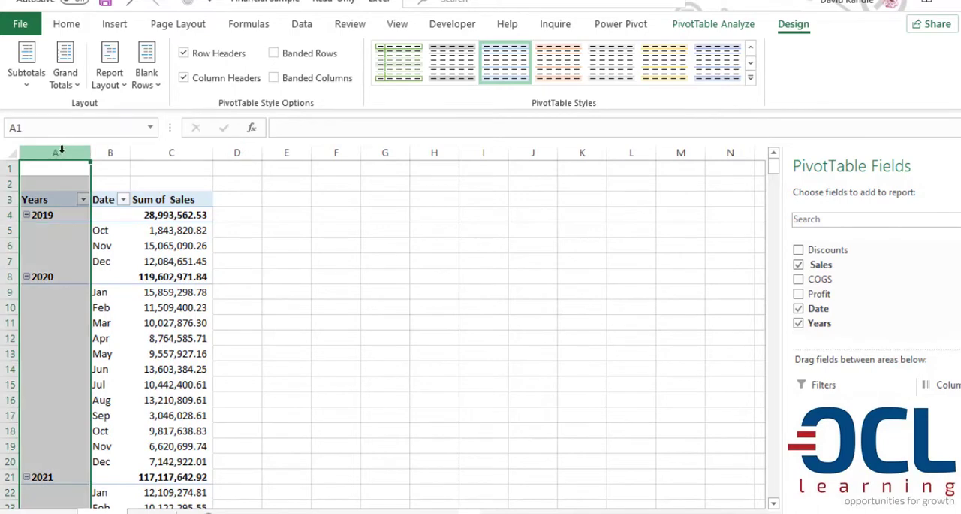
pyautogui.click(113, 152)
pyautogui.click(166, 152)
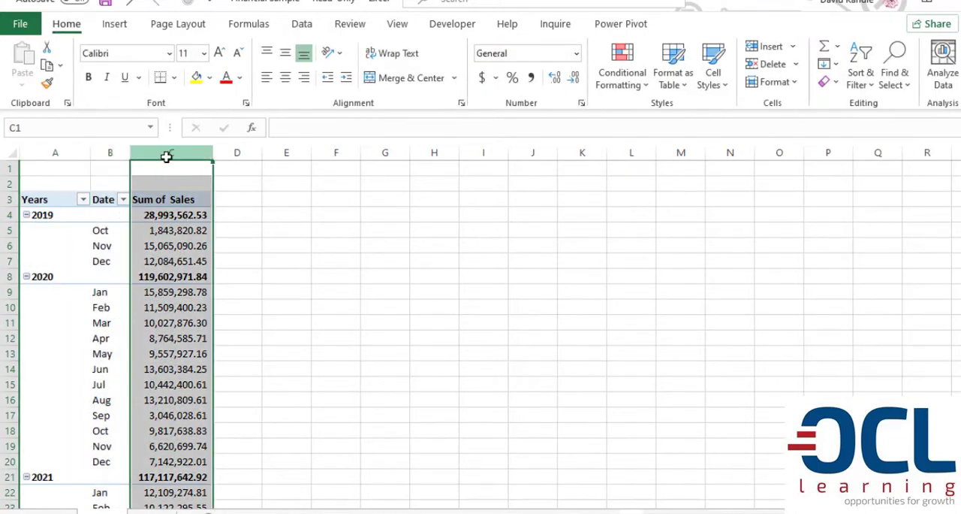
pyautogui.click(102, 246)
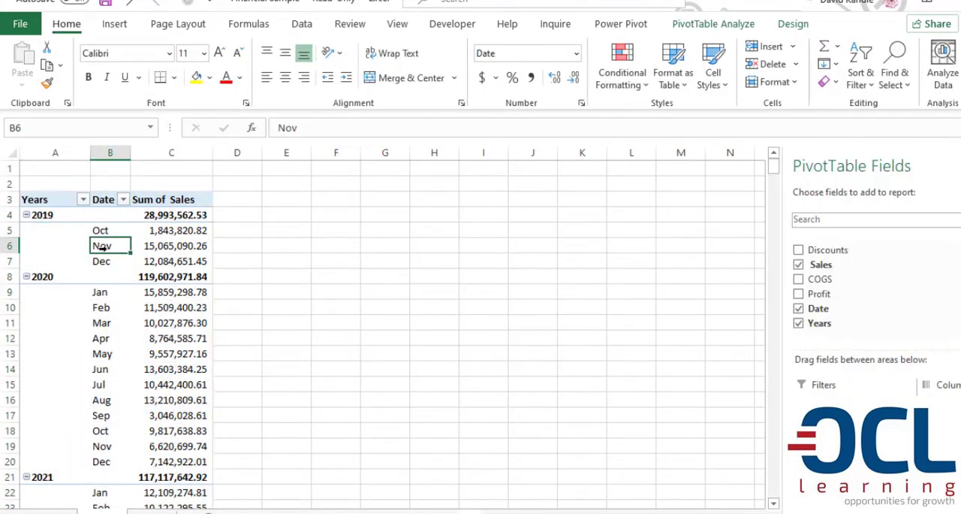
# Show the PivotTable in tabular form and insert a blank line after each item.
pyautogui.click(791, 25)
pyautogui.click(120, 80)
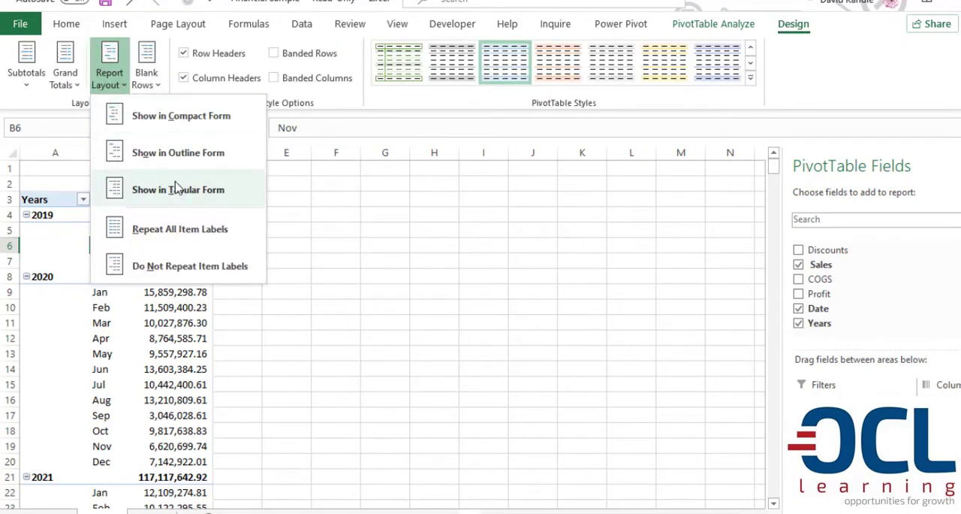
pyautogui.click(179, 191)
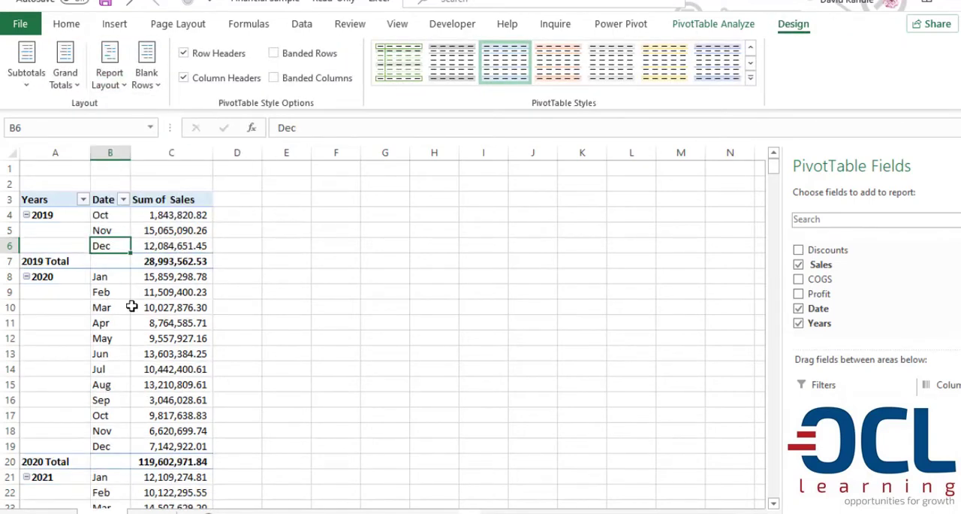
pyautogui.click(147, 73)
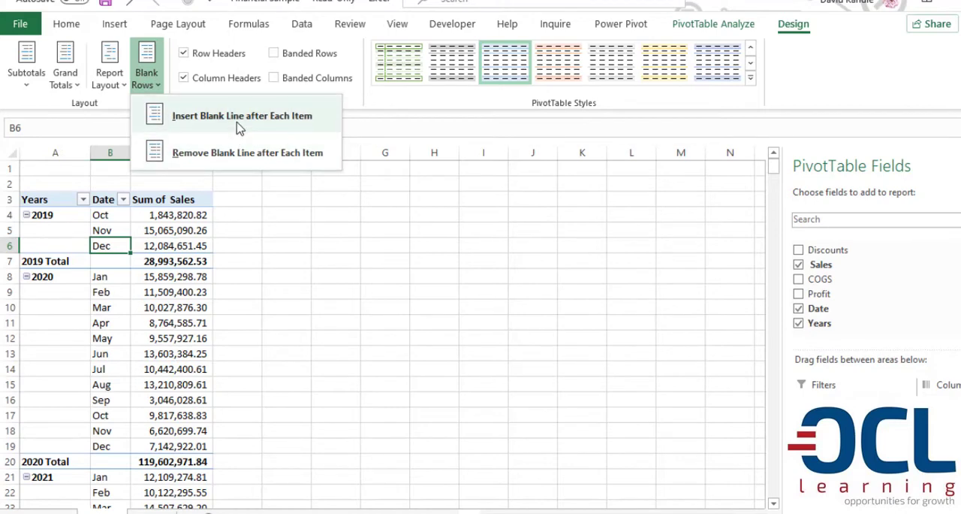
pyautogui.click(239, 126)
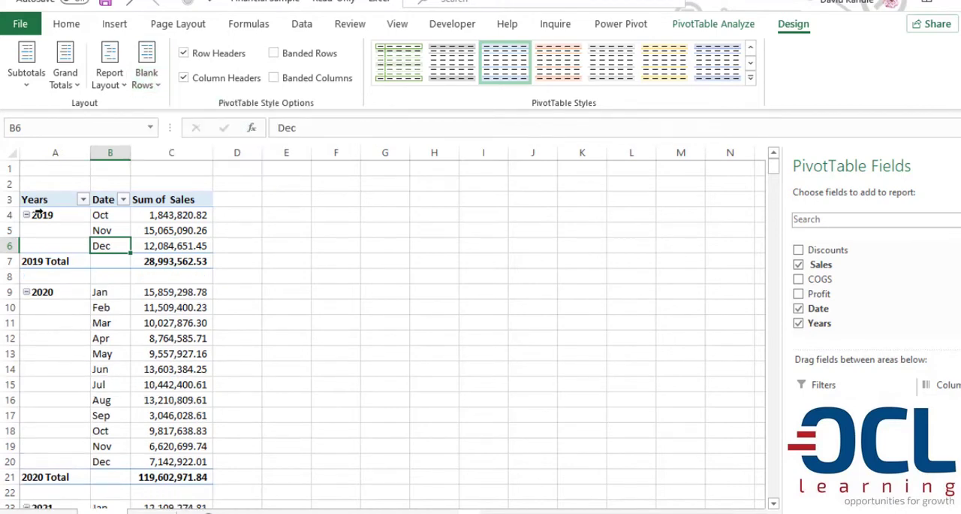
# Examine how the 2019, 2020 and 2021 blocks are separated in the tabular PivotTable.
pyautogui.click(59, 214)
pyautogui.moveTo(59, 214); pyautogui.dragTo(169, 263)
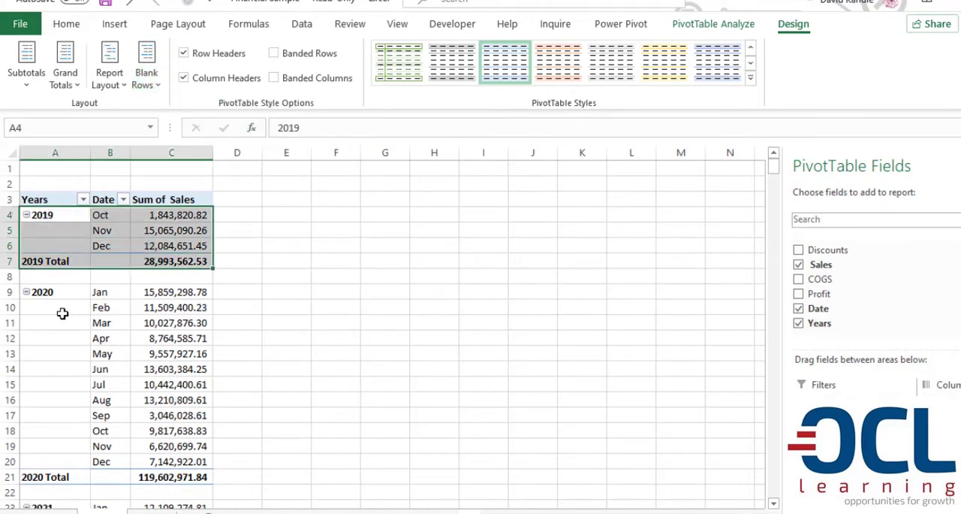
pyautogui.moveTo(46, 298); pyautogui.dragTo(173, 461)
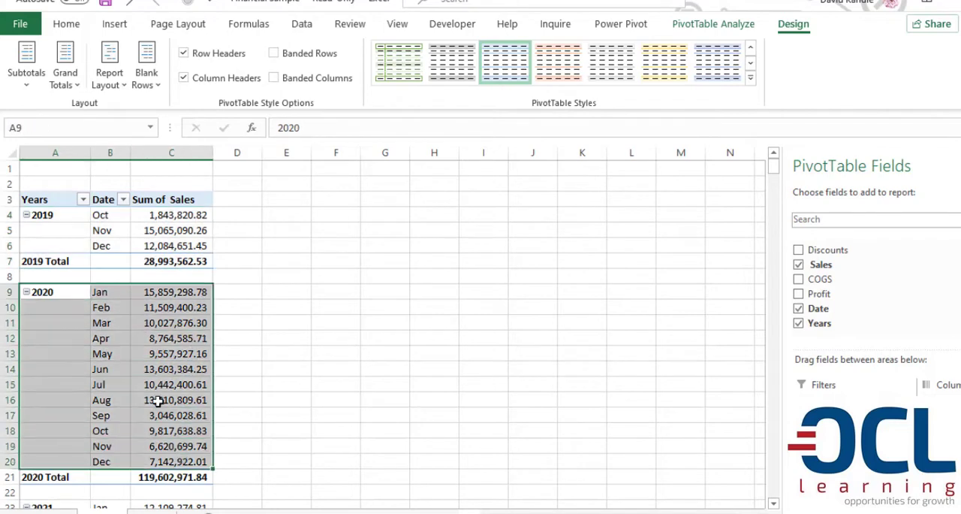
pyautogui.scroll(-3, 153, 401)
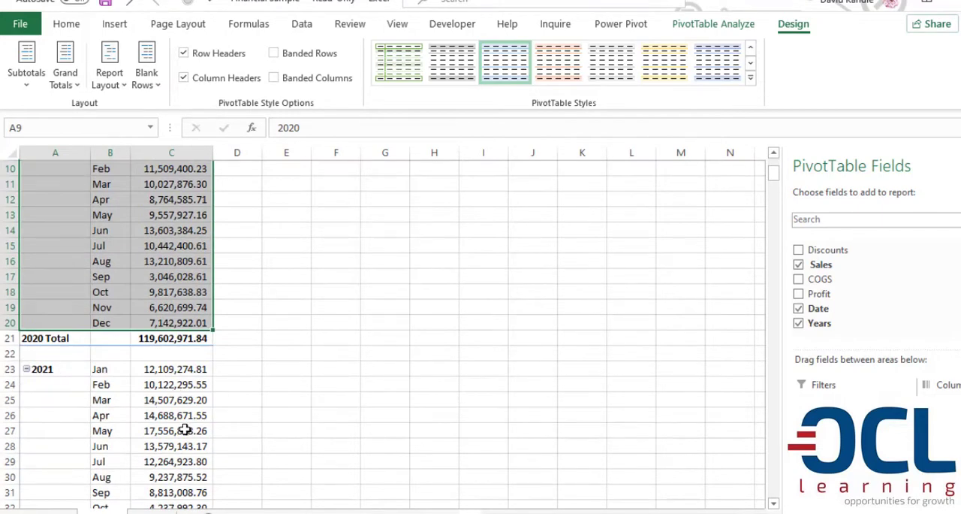
pyautogui.click(126, 246)
pyautogui.scroll(3, 127, 271)
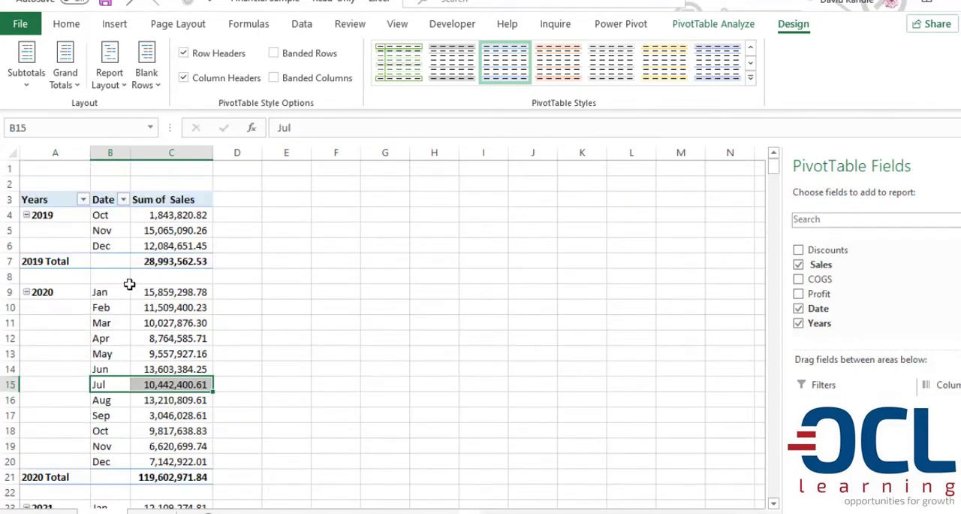
pyautogui.click(100, 215)
# Sort the PivotTable's Years column in descending order and review the reordered monthly sales.
pyautogui.click(65, 216)
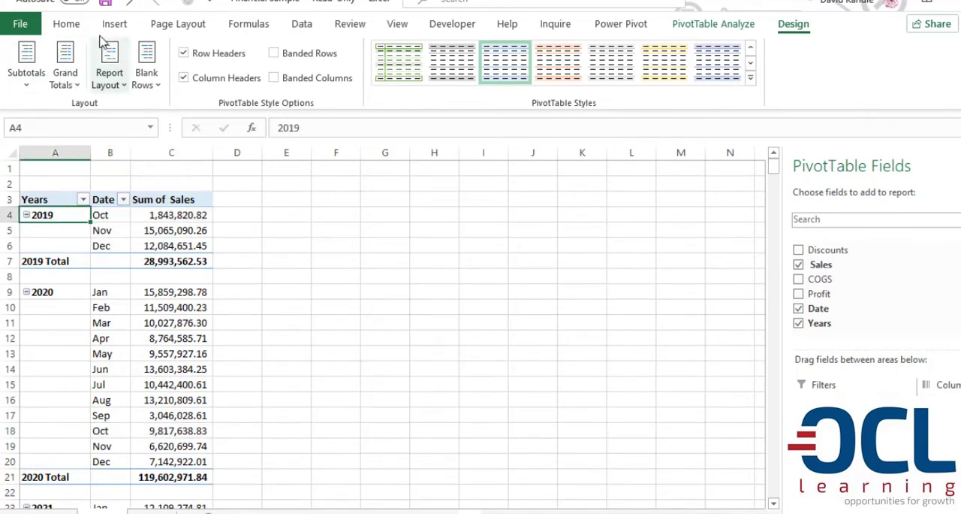
pyautogui.click(304, 26)
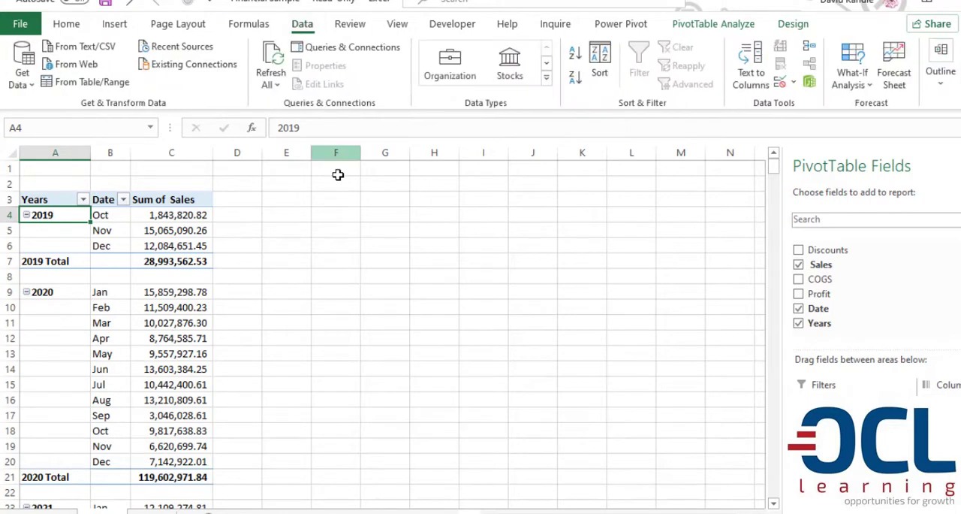
pyautogui.click(575, 78)
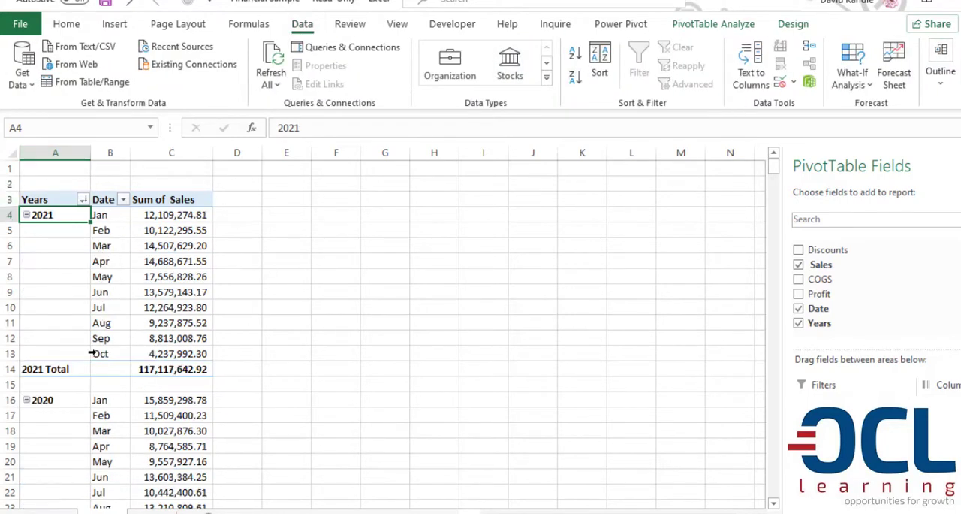
pyautogui.scroll(-7, 144, 405)
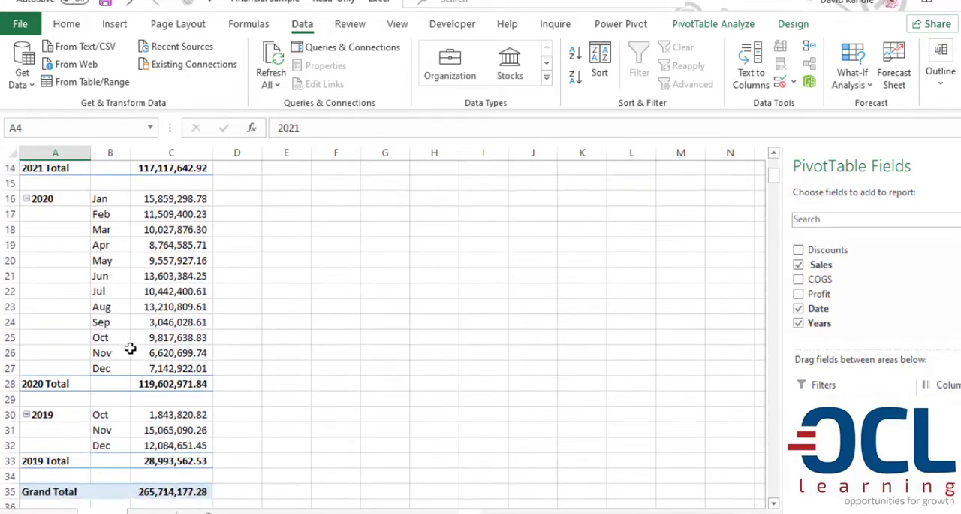
pyautogui.scroll(7, 121, 345)
pyautogui.click(146, 210)
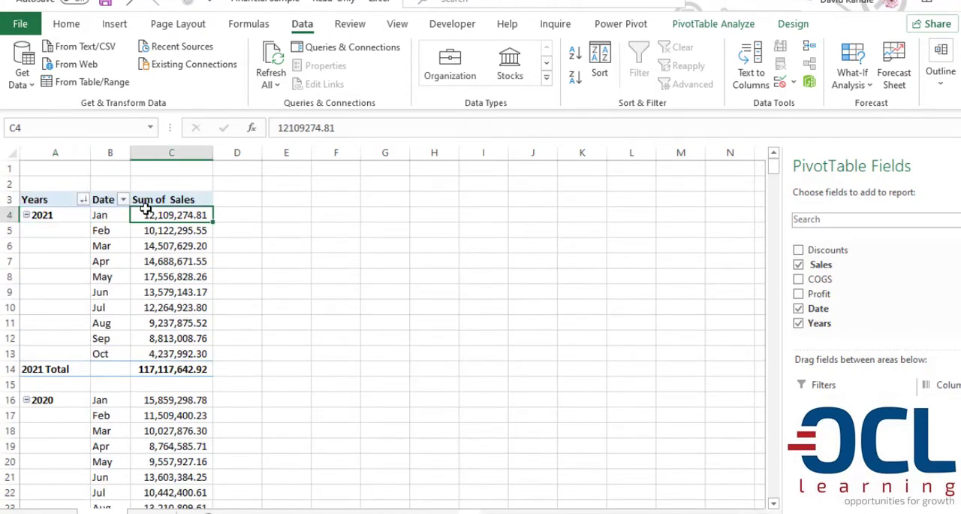
pyautogui.moveTo(167, 324)
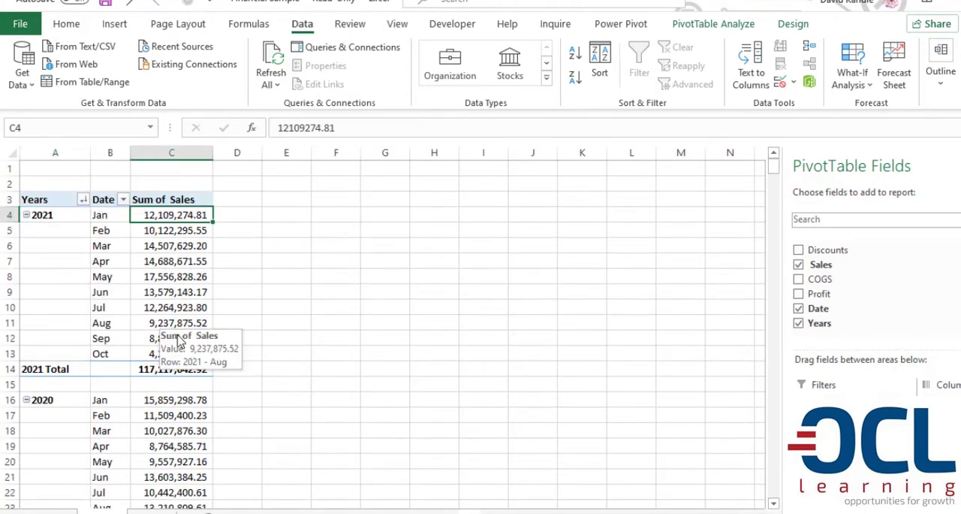
pyautogui.moveTo(184, 362)
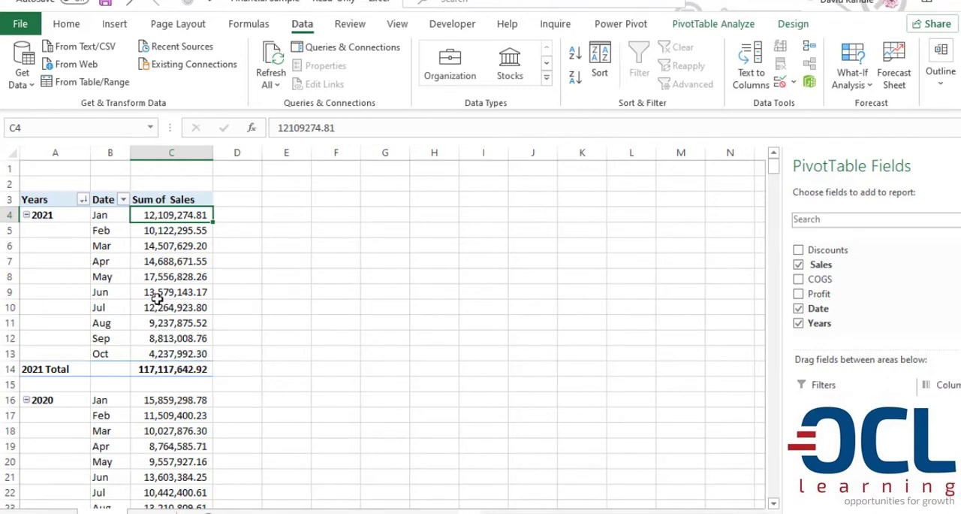
# Create a second PivotTable from the financials table on Sheet1, placing it on a new worksheet.
pyautogui.click(152, 512)
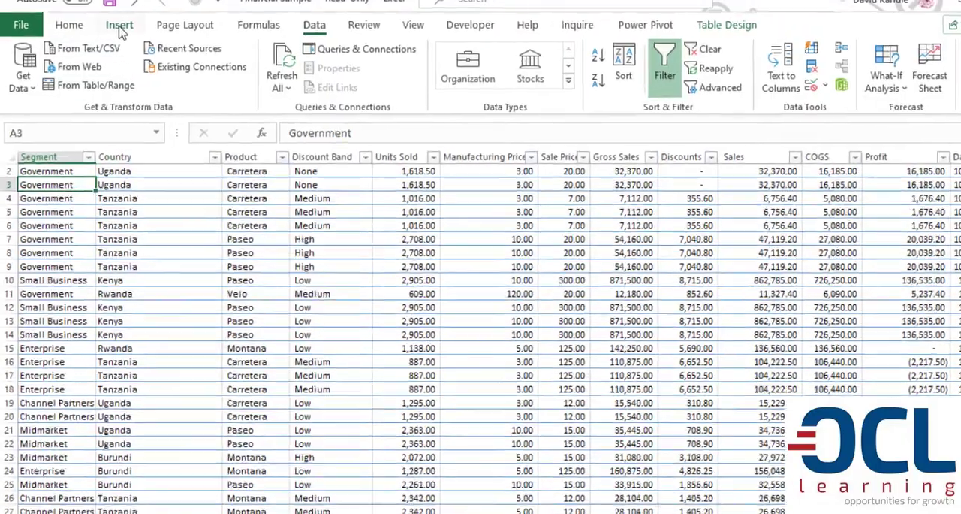
pyautogui.click(114, 24)
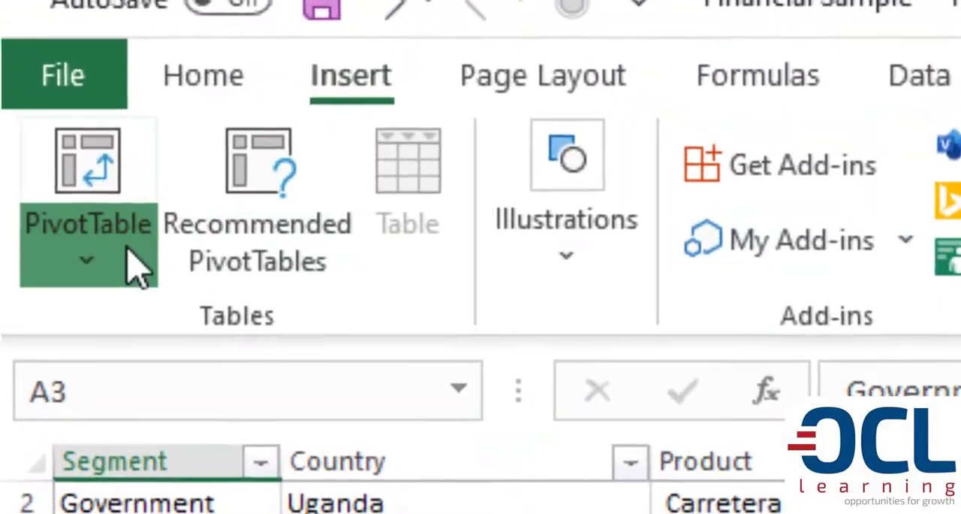
pyautogui.click(43, 84)
pyautogui.click(225, 474)
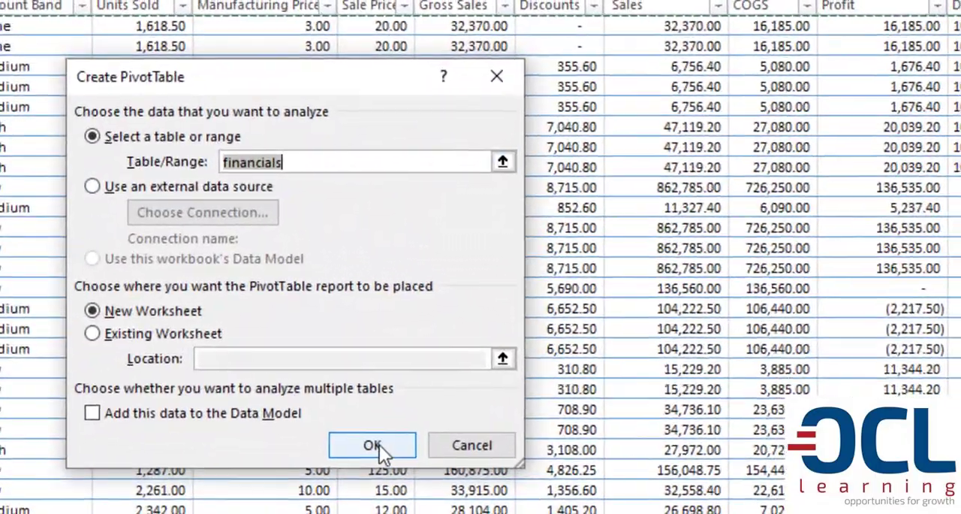
pyautogui.click(372, 444)
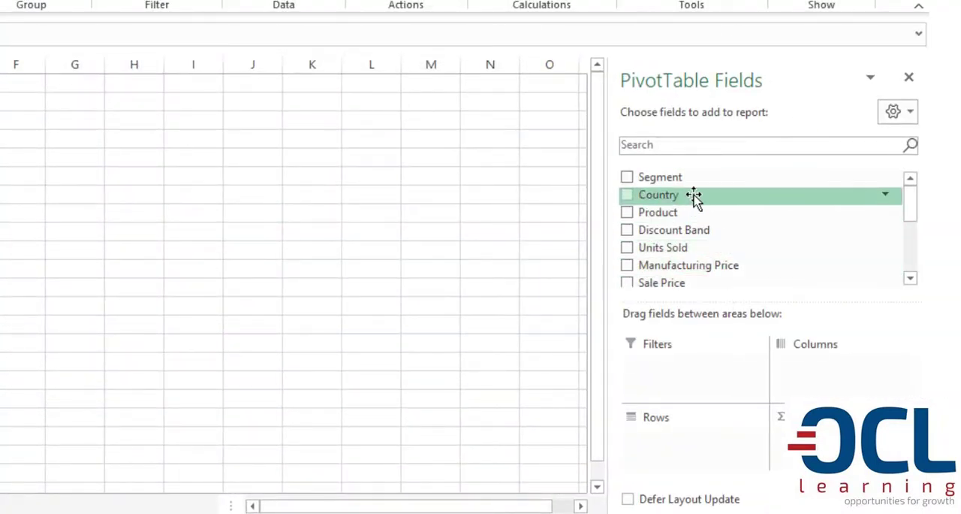
# Add Country to the new PivotTable's rows, Sales to its values and Segment to its columns.
pyautogui.moveTo(686, 199); pyautogui.dragTo(699, 448)
pyautogui.scroll(-3, 736, 229)
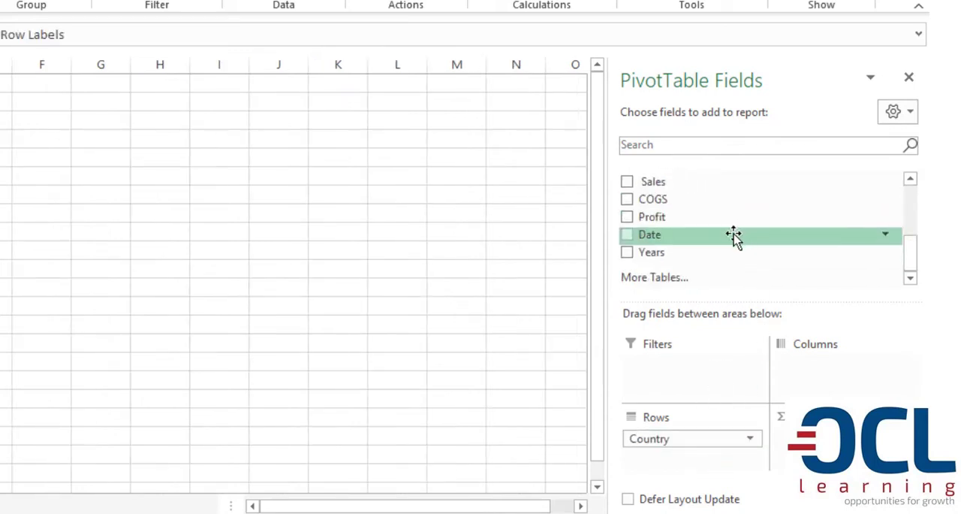
pyautogui.moveTo(679, 182); pyautogui.dragTo(826, 447)
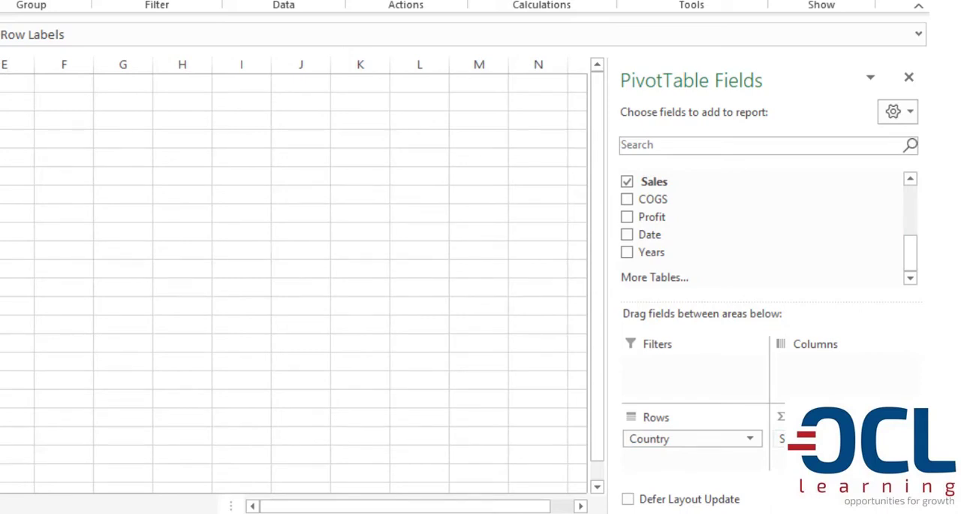
pyautogui.scroll(3, 777, 220)
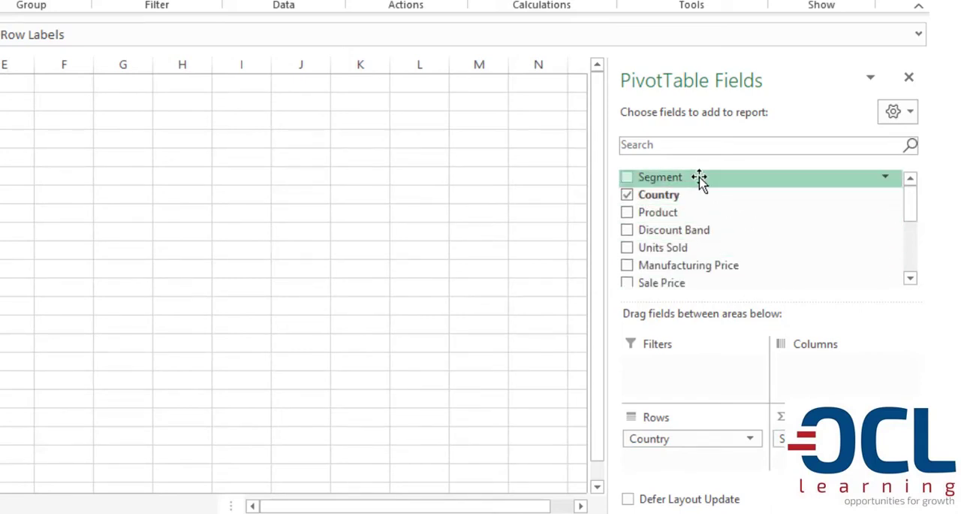
pyautogui.moveTo(699, 181); pyautogui.dragTo(852, 386)
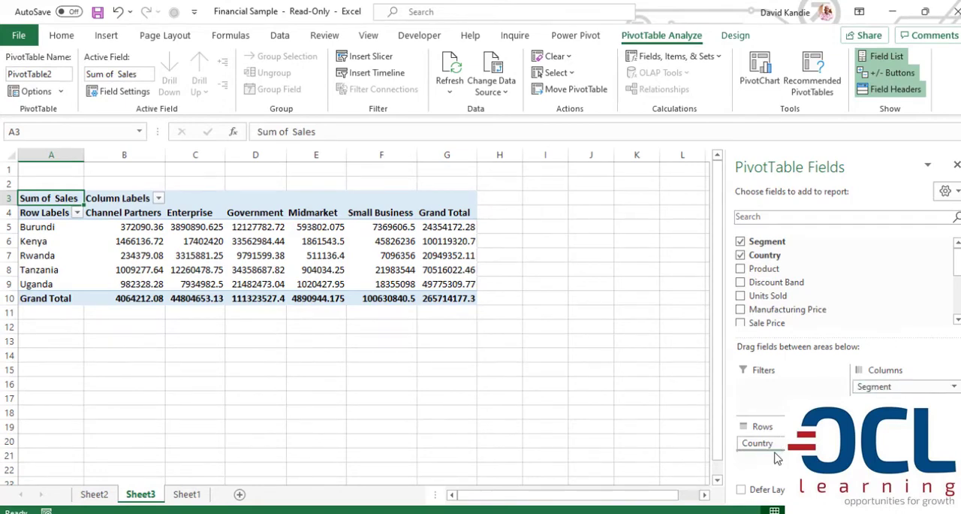
# Rearrange the PivotTable so that Segment is in the rows and Country is in the columns.
pyautogui.moveTo(777, 458); pyautogui.dragTo(777, 460)
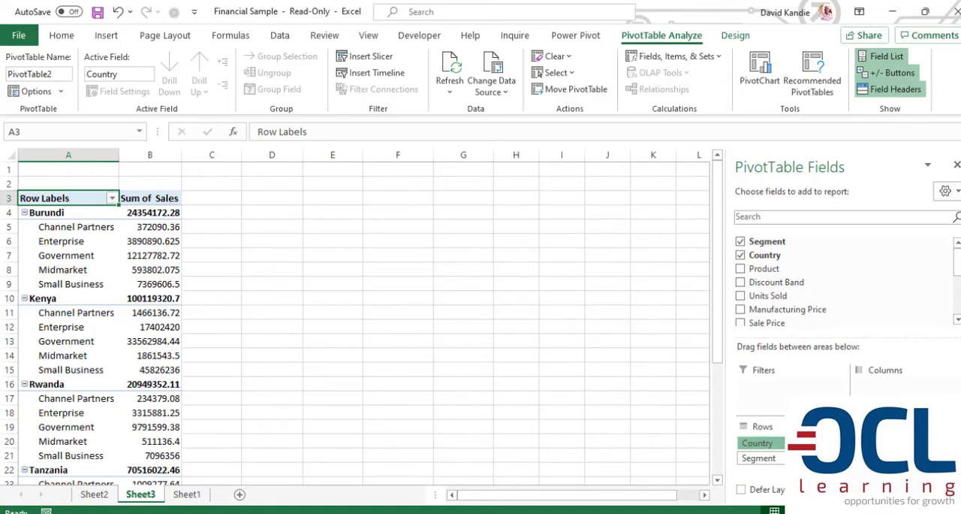
pyautogui.moveTo(757, 443); pyautogui.dragTo(893, 386)
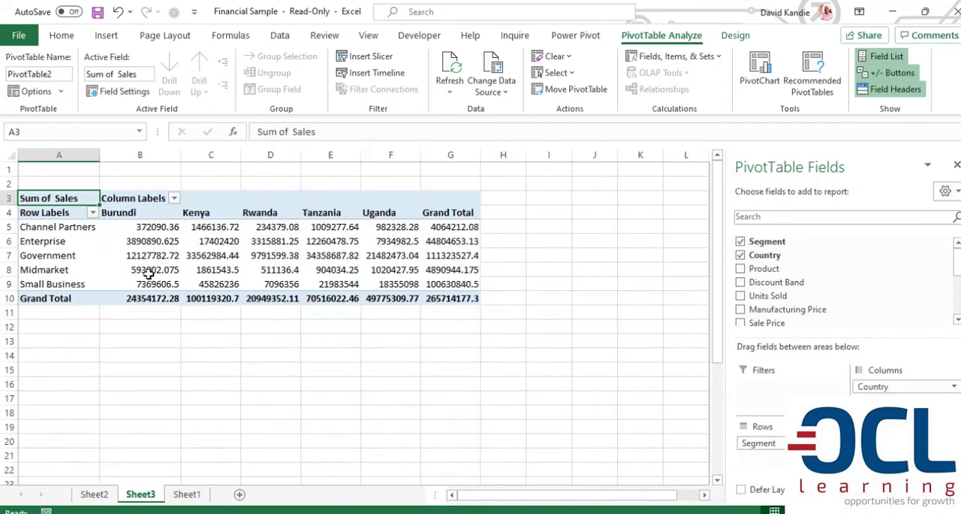
# Apply the comma number style to all the sales values and grand totals in the segment-by-country PivotTable.
pyautogui.moveTo(160, 230); pyautogui.dragTo(451, 299)
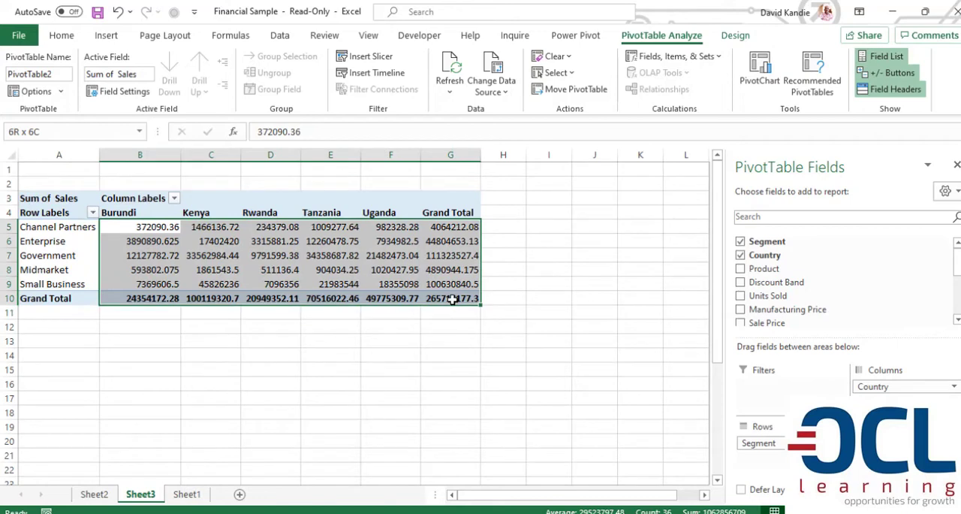
pyautogui.click(70, 37)
pyautogui.click(493, 86)
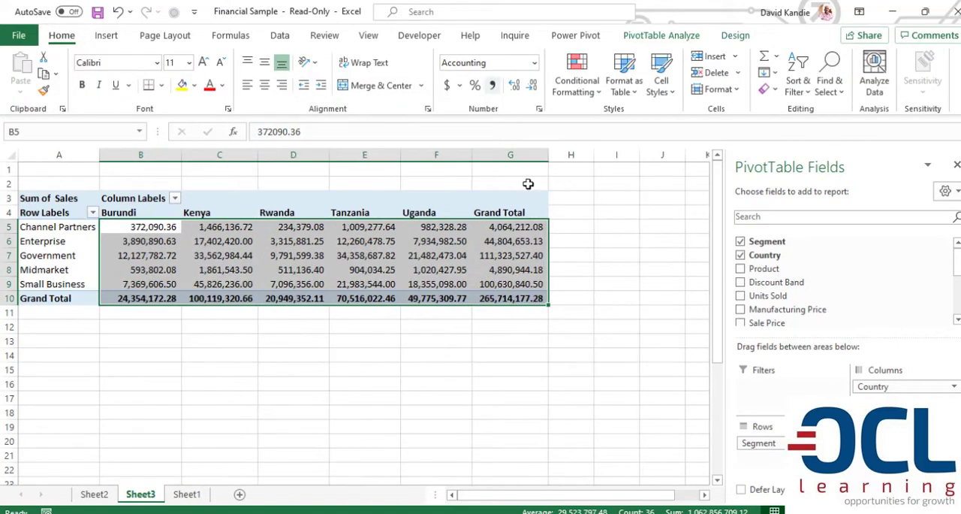
pyautogui.click(45, 325)
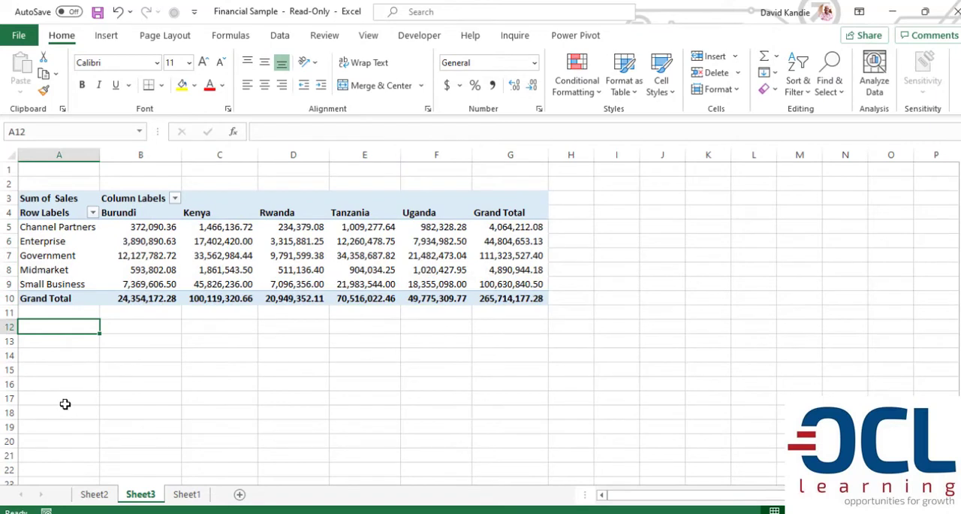
# Remove Segment from the PivotTable and place Country in the rows so that sales are summarised by country only.
pyautogui.click(141, 245)
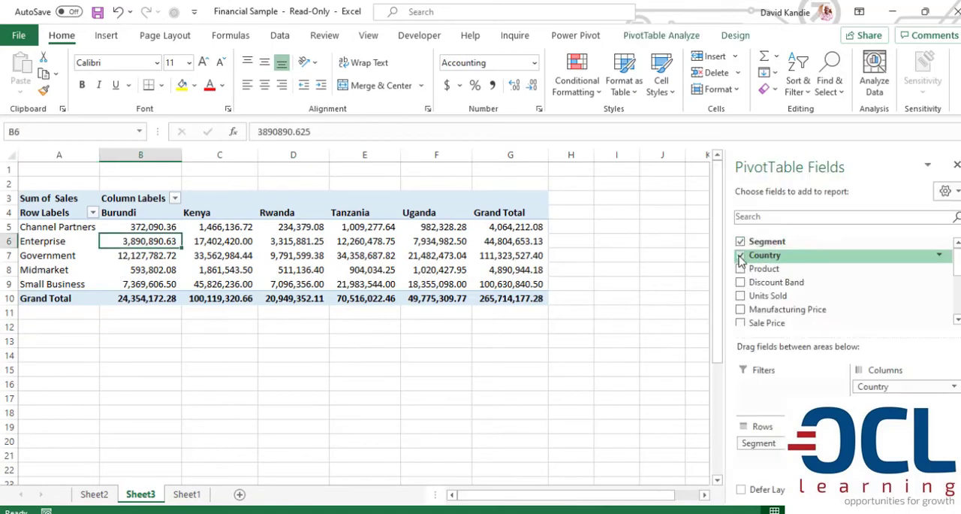
pyautogui.click(740, 256)
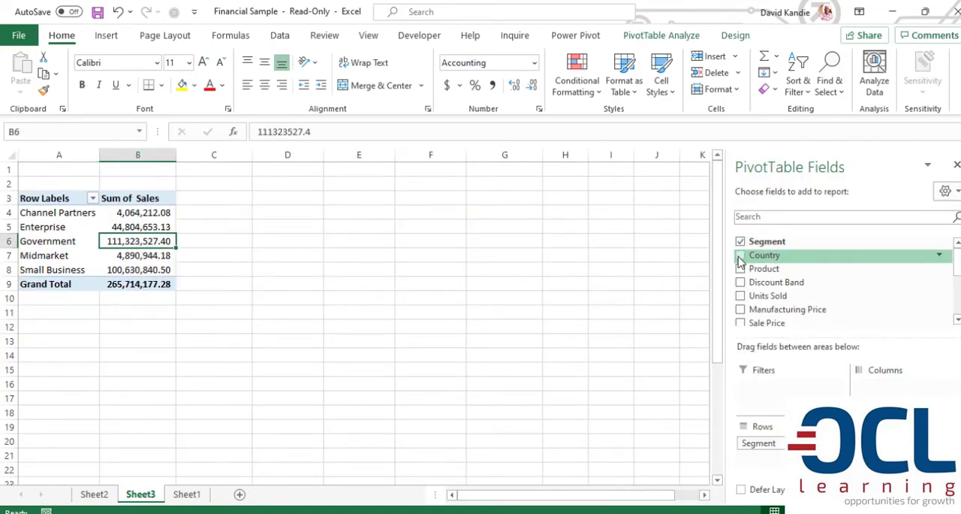
pyautogui.click(740, 244)
pyautogui.click(741, 256)
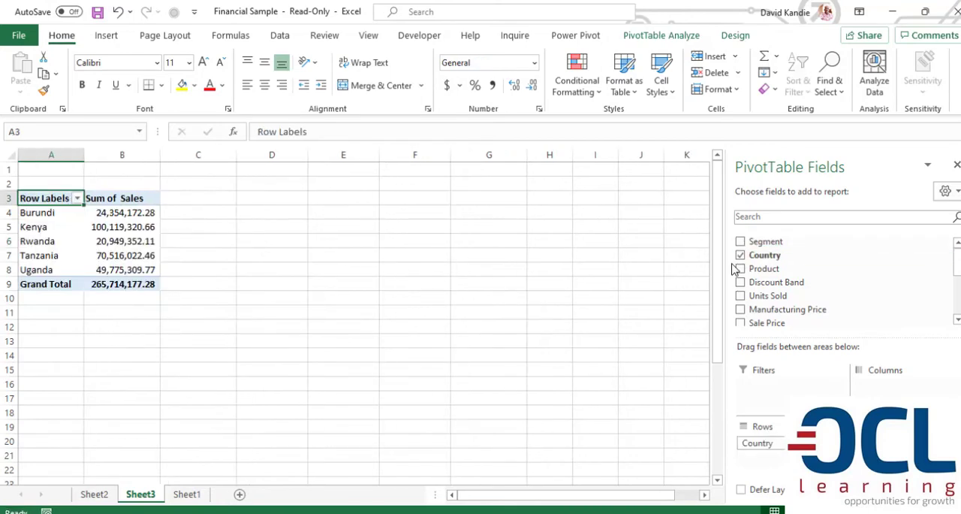
# Check the COGS and Gross Sales columns on Sheet1 and create a third PivotTable from the financials table on a new worksheet.
pyautogui.click(187, 493)
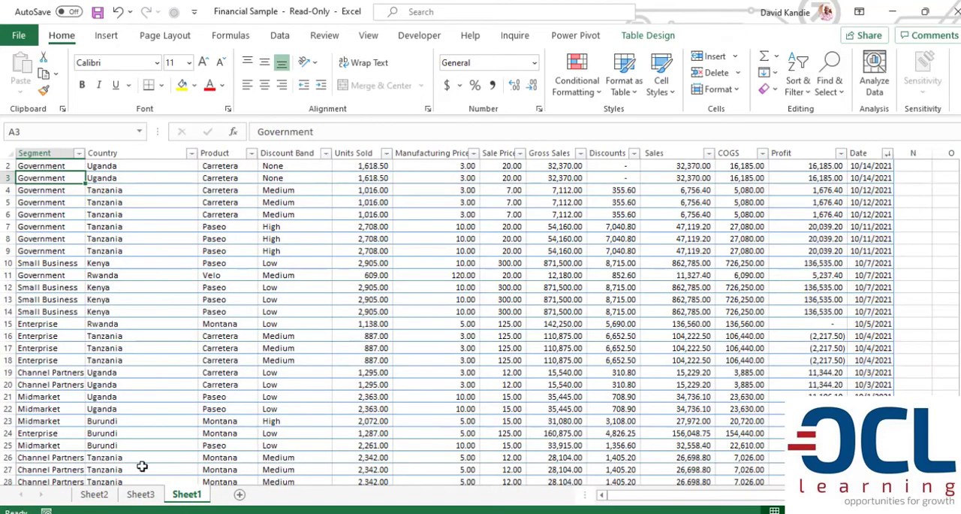
pyautogui.click(85, 238)
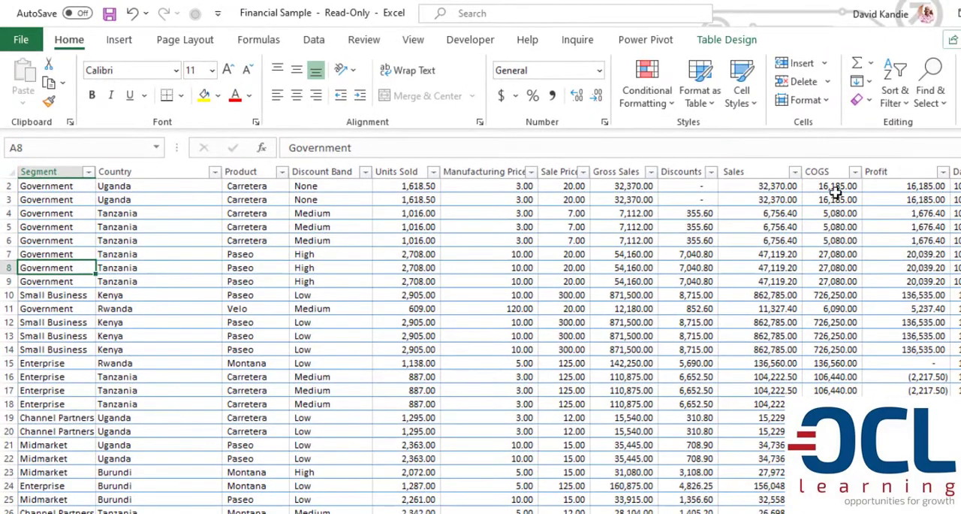
pyautogui.click(829, 163)
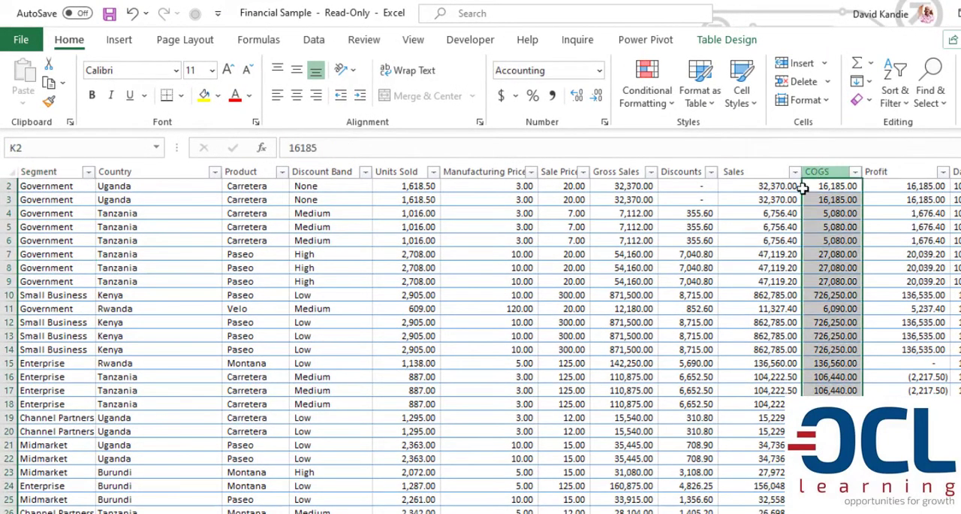
pyautogui.click(604, 168)
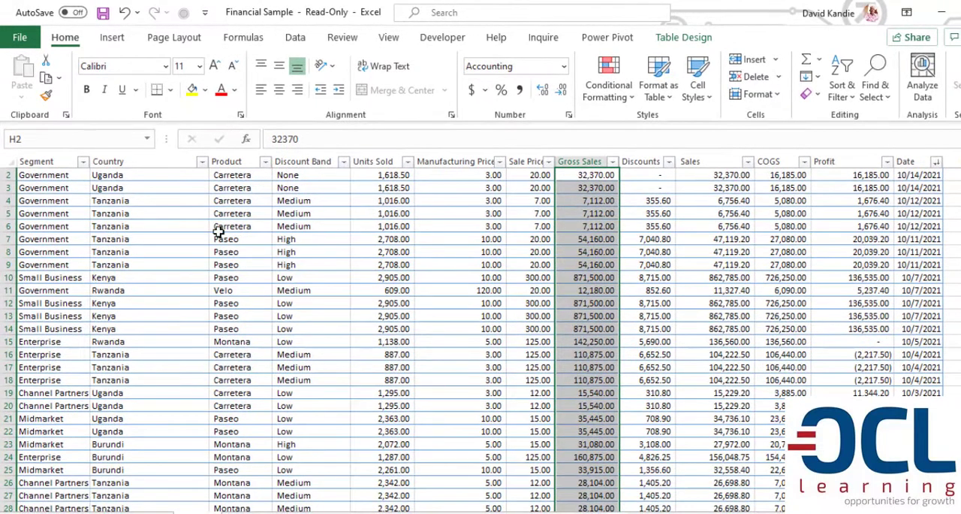
pyautogui.click(233, 240)
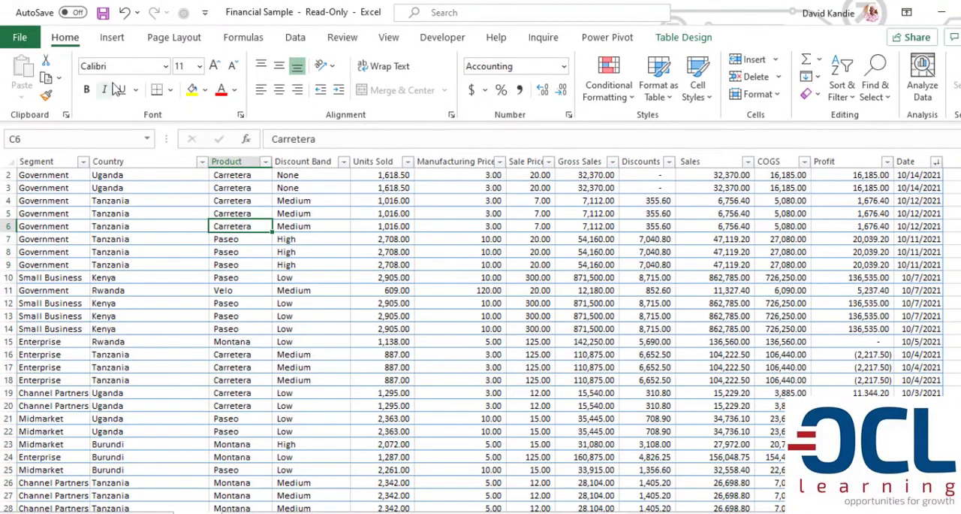
pyautogui.click(112, 37)
pyautogui.click(27, 71)
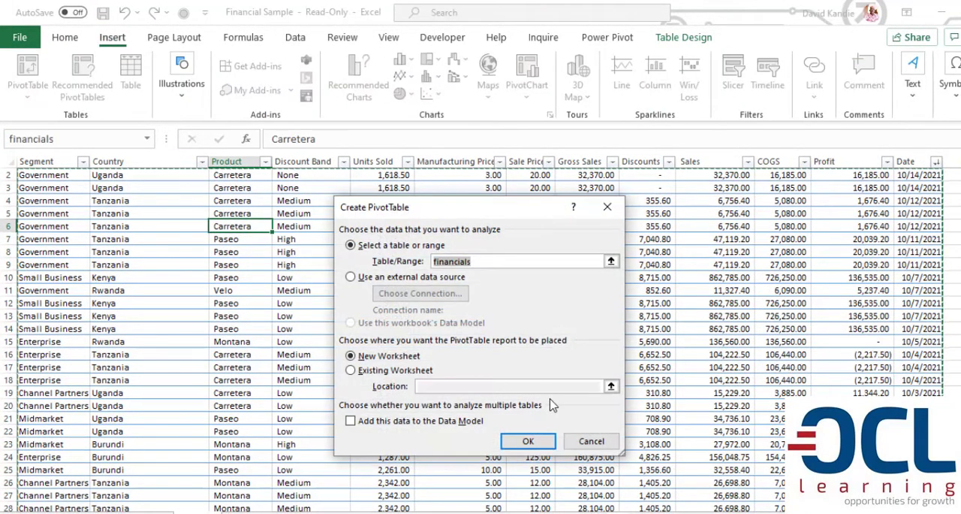
pyautogui.click(529, 440)
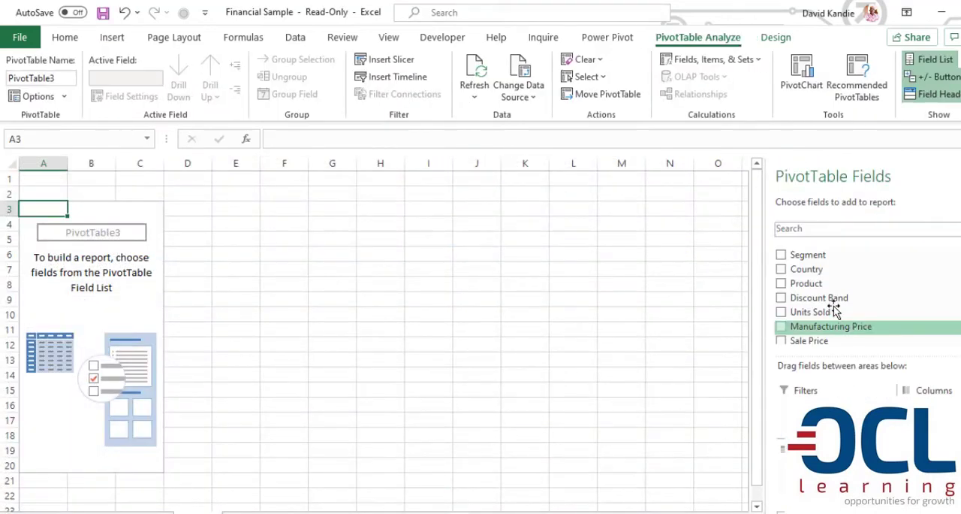
# Add Gross Sales and COGS to the new PivotTable's values, with Gross Sales first, and Years and Date to its rows.
pyautogui.scroll(-3, 841, 333)
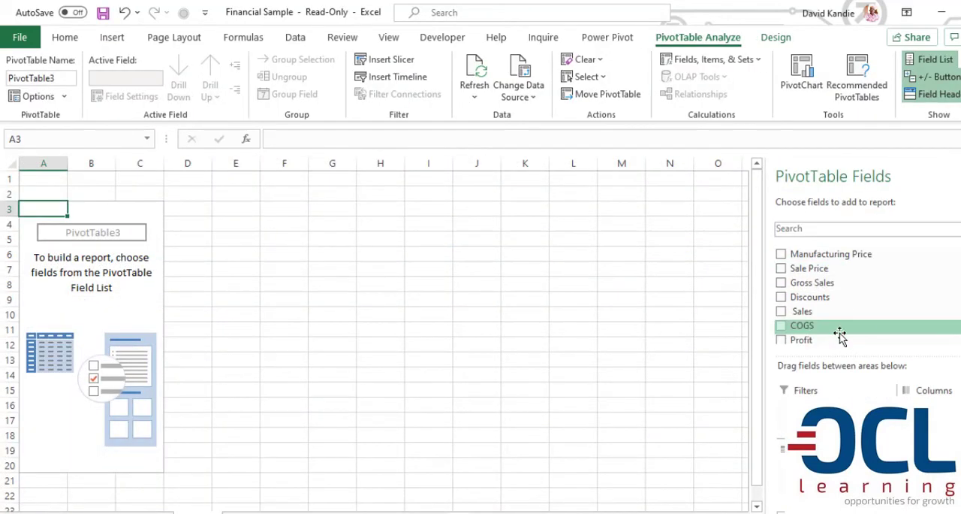
pyautogui.moveTo(821, 273); pyautogui.dragTo(901, 481)
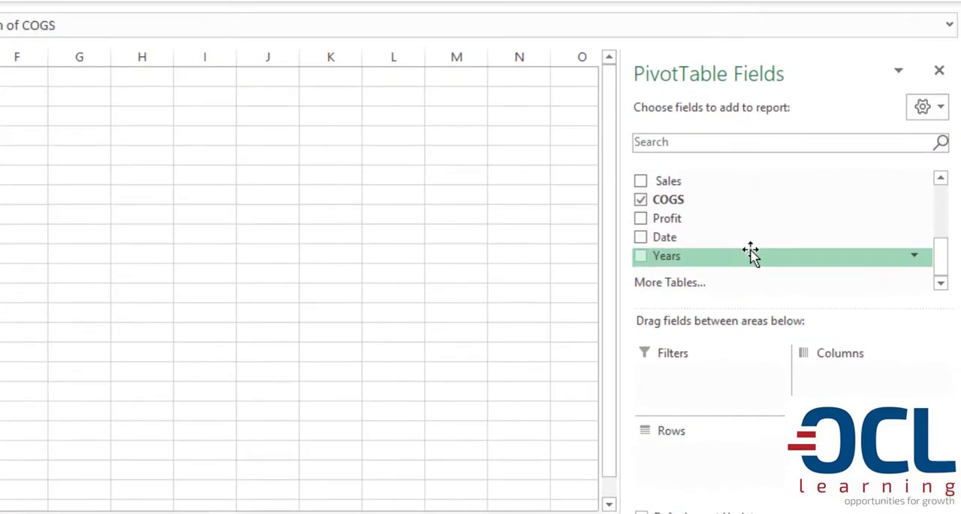
pyautogui.scroll(1, 865, 312)
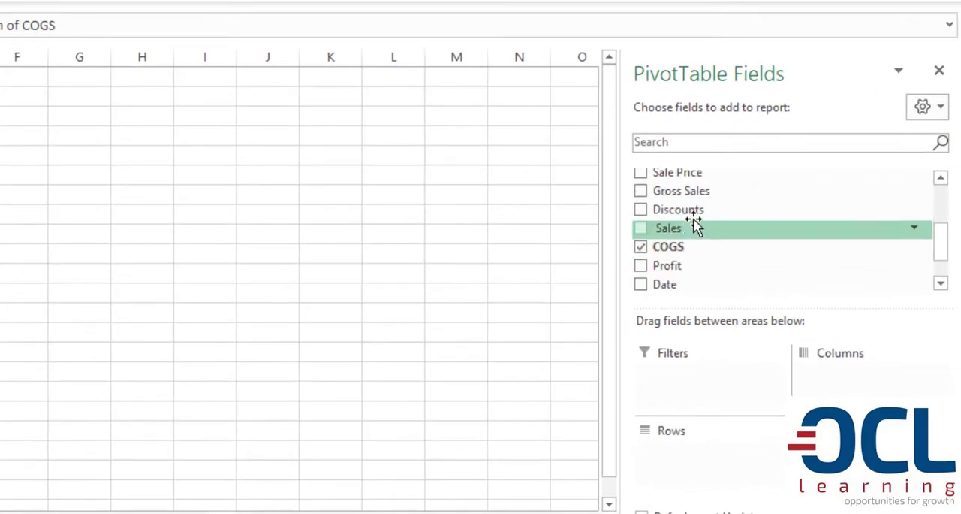
pyautogui.moveTo(691, 191); pyautogui.dragTo(863, 480)
pyautogui.scroll(1, 708, 279)
pyautogui.scroll(-2, 696, 257)
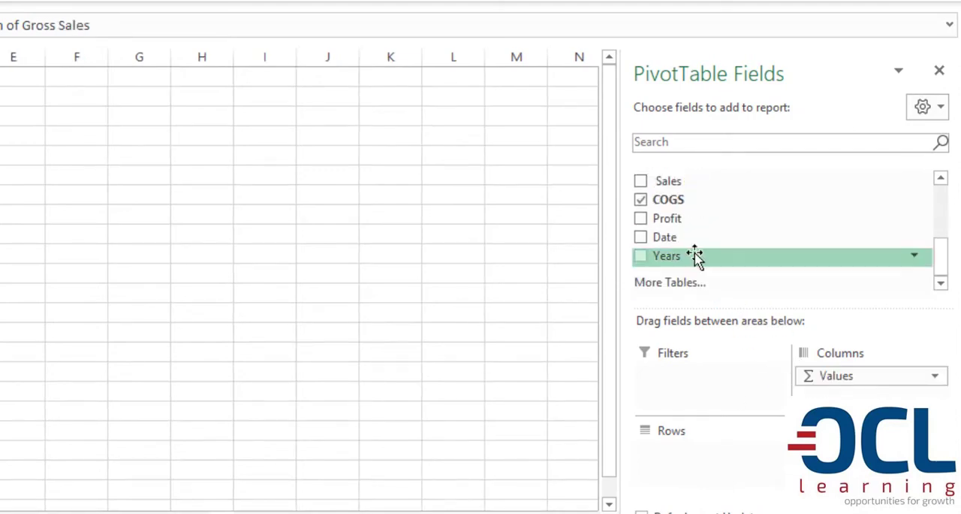
pyautogui.moveTo(695, 255); pyautogui.dragTo(639, 442)
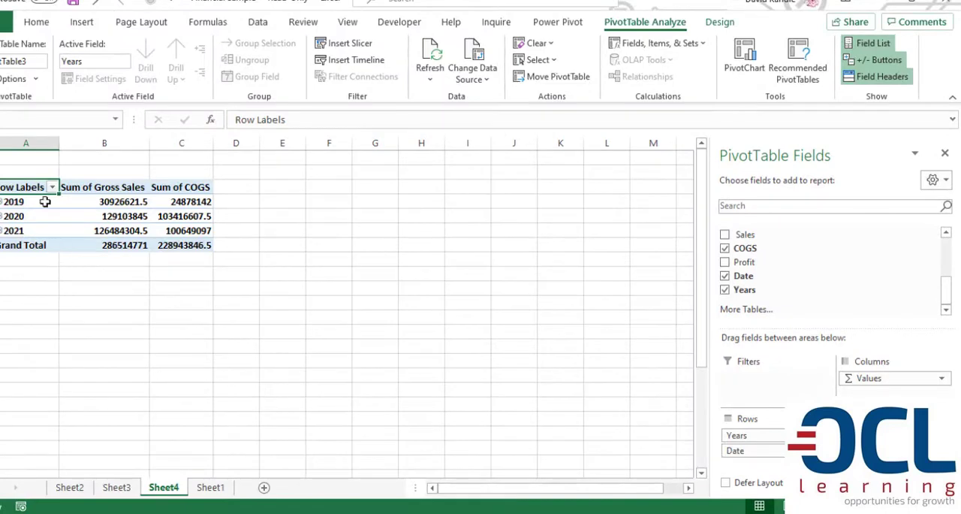
# Group the PivotTable's dates by Months, Quarters and Years.
pyautogui.rightClick(47, 201)
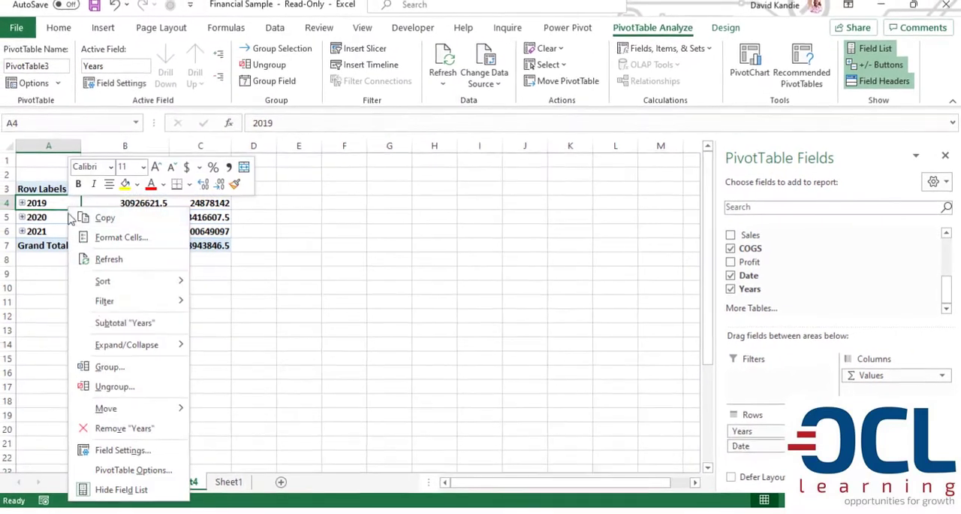
pyautogui.click(112, 366)
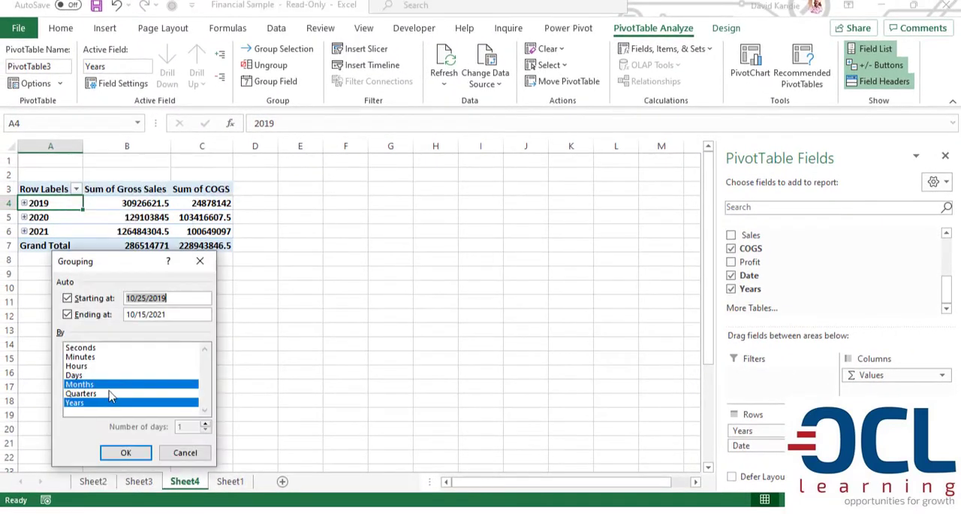
pyautogui.keyDown('ctrl'); pyautogui.click(107, 393); pyautogui.keyUp('ctrl')
pyautogui.click(140, 457)
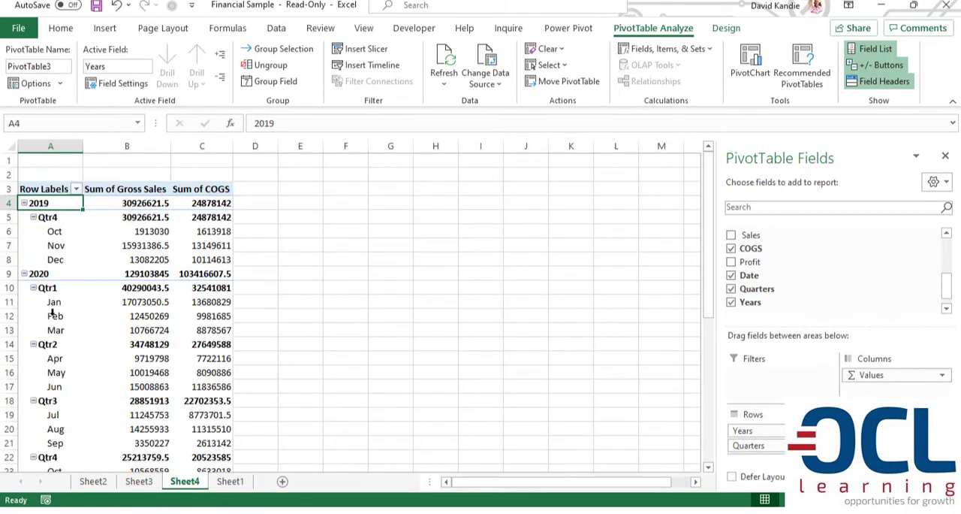
# Try the outline form for the PivotTable's report layout and settle on the tabular form.
pyautogui.click(722, 30)
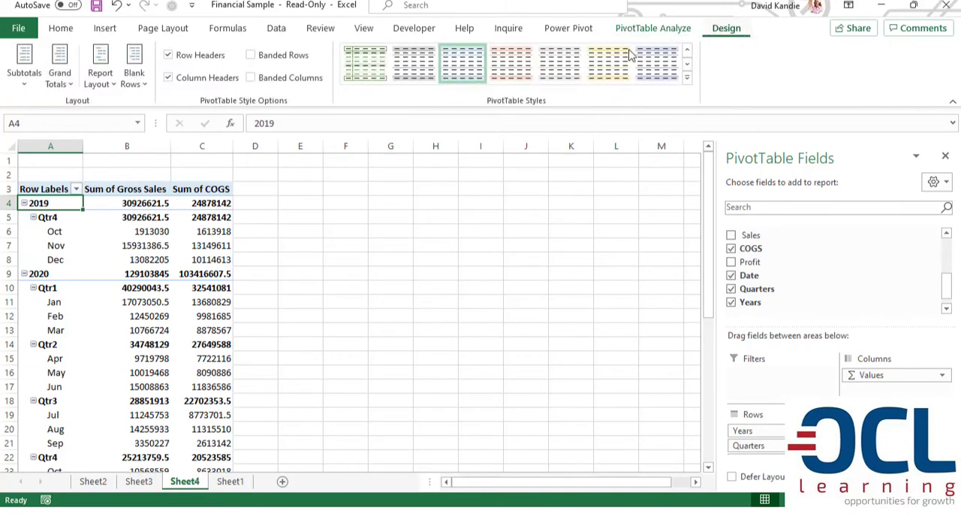
pyautogui.click(99, 67)
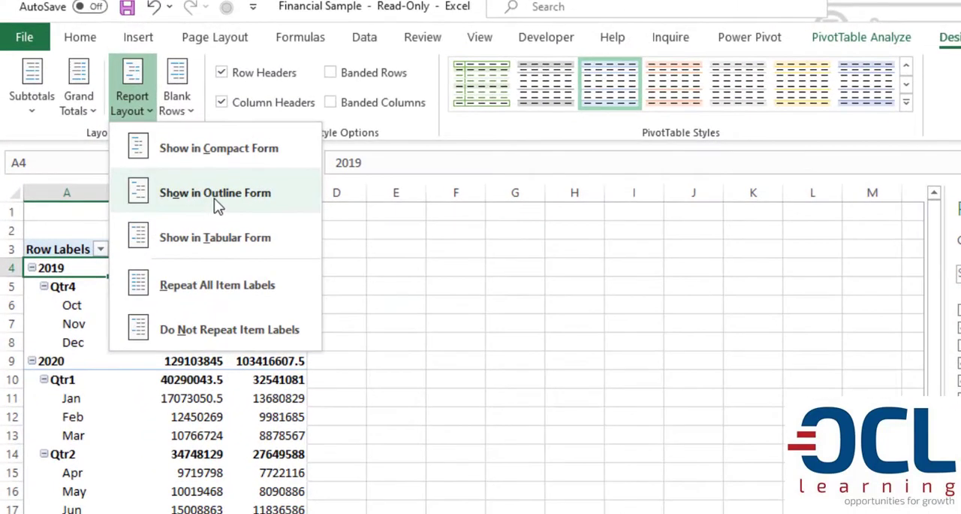
pyautogui.click(214, 193)
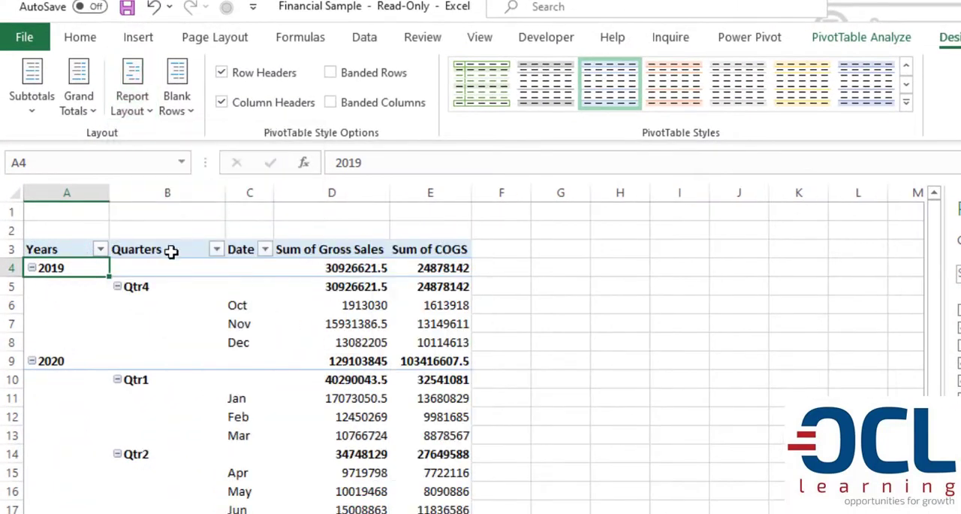
pyautogui.click(144, 104)
pyautogui.click(206, 238)
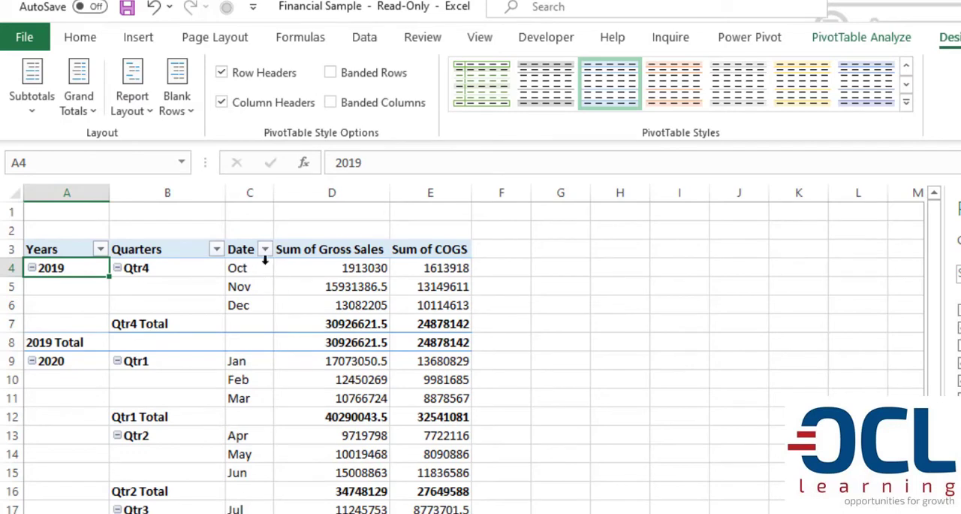
# Rename the PivotTable's Date header to Month and widen its column to fit the label.
pyautogui.click(246, 252)
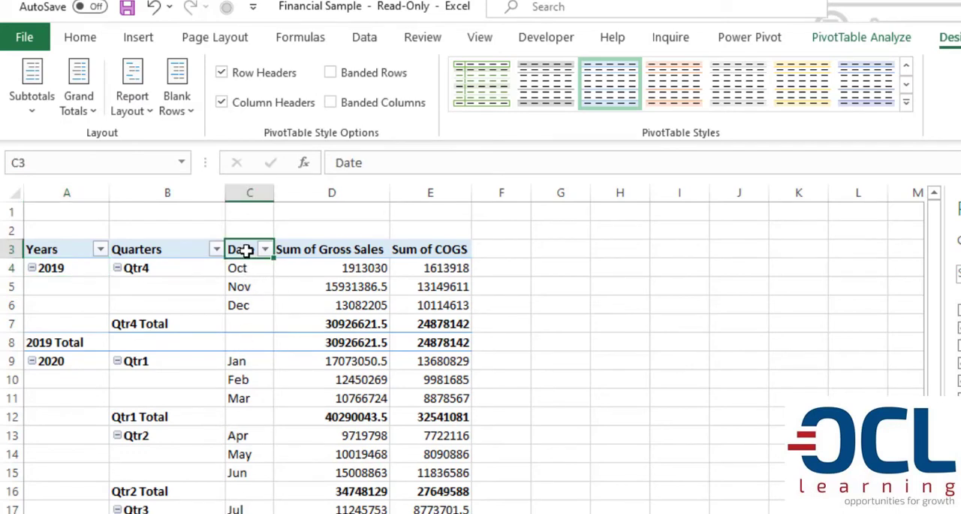
pyautogui.write('Month')
pyautogui.press('Return')
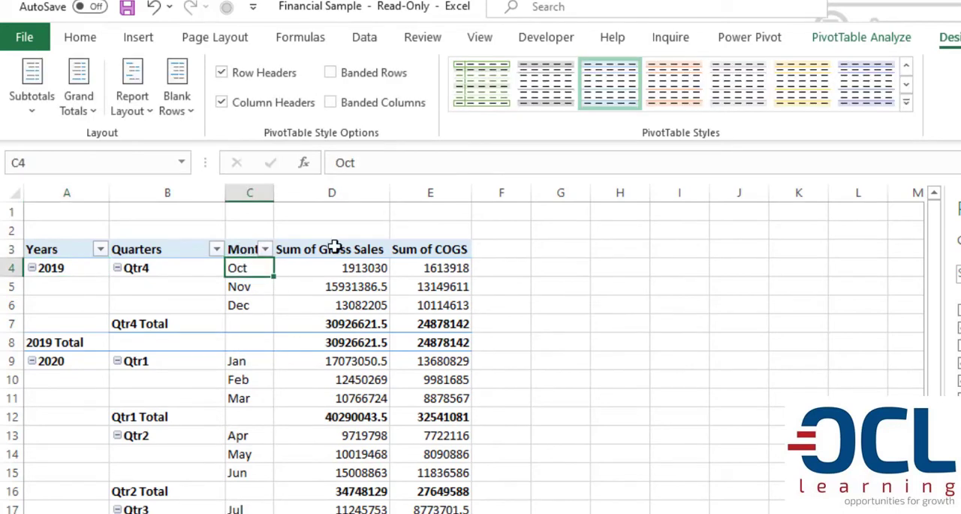
pyautogui.moveTo(272, 193); pyautogui.dragTo(328, 197)
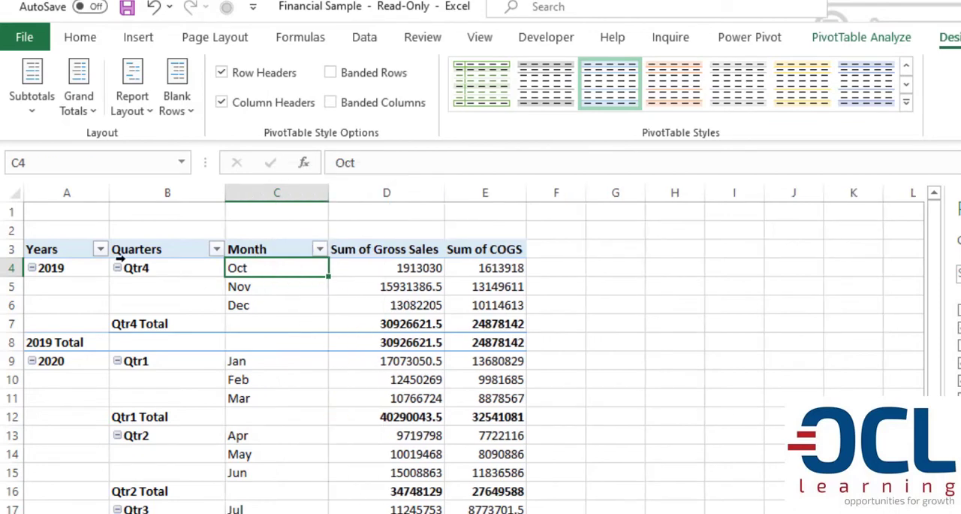
# Sort the Years column of the Gross Sales and COGS PivotTable in descending order and inspect the reordered values.
pyautogui.click(87, 273)
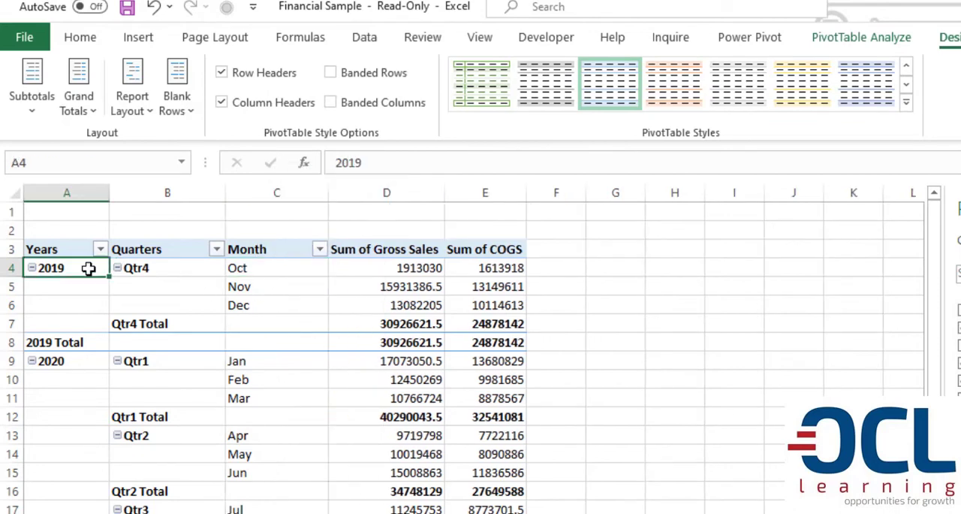
pyautogui.click(370, 39)
pyautogui.click(694, 100)
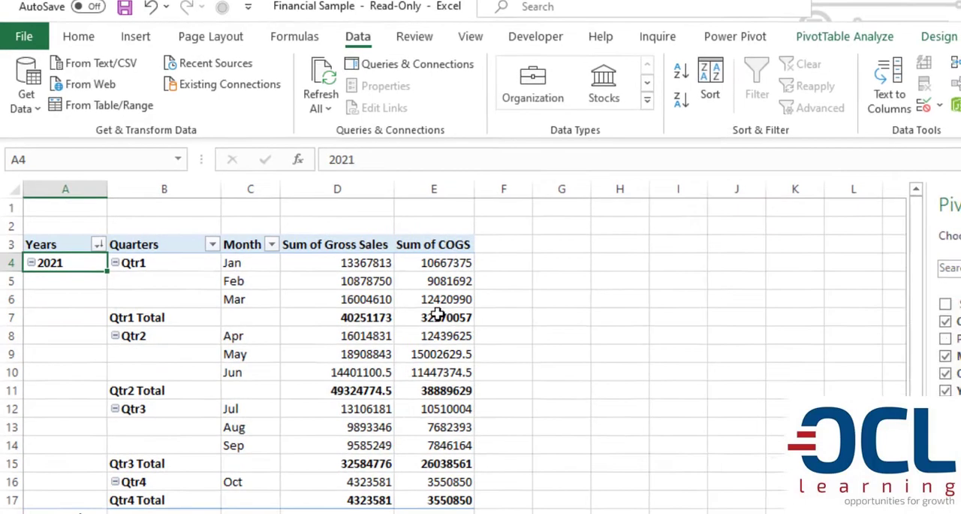
pyautogui.click(442, 305)
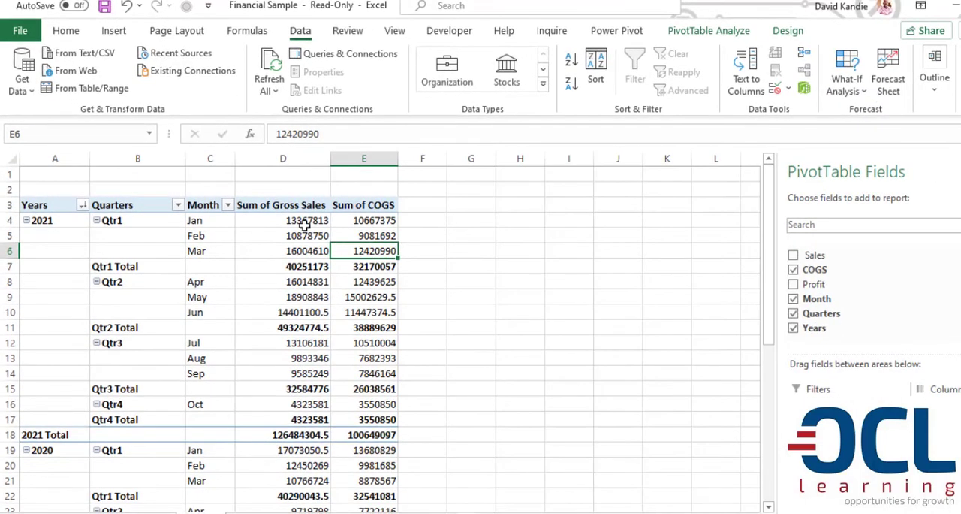
pyautogui.moveTo(304, 225)
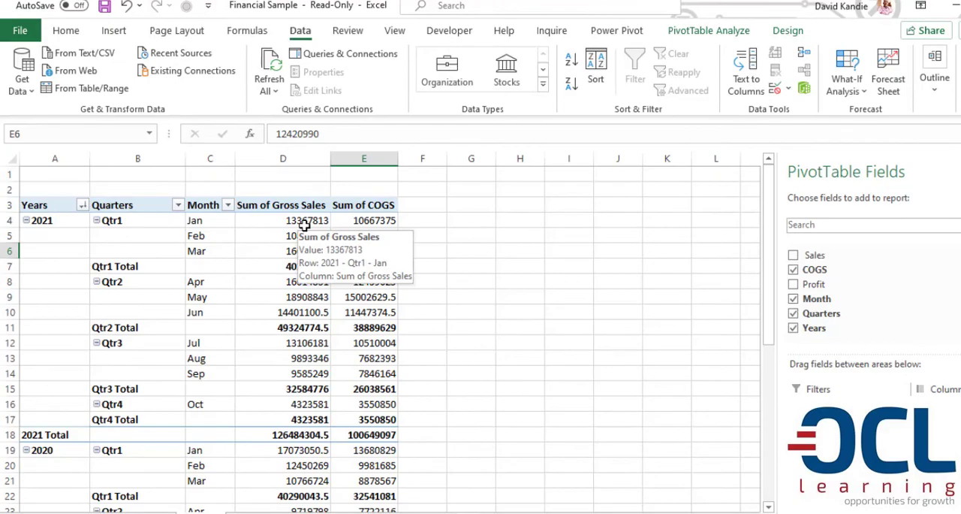